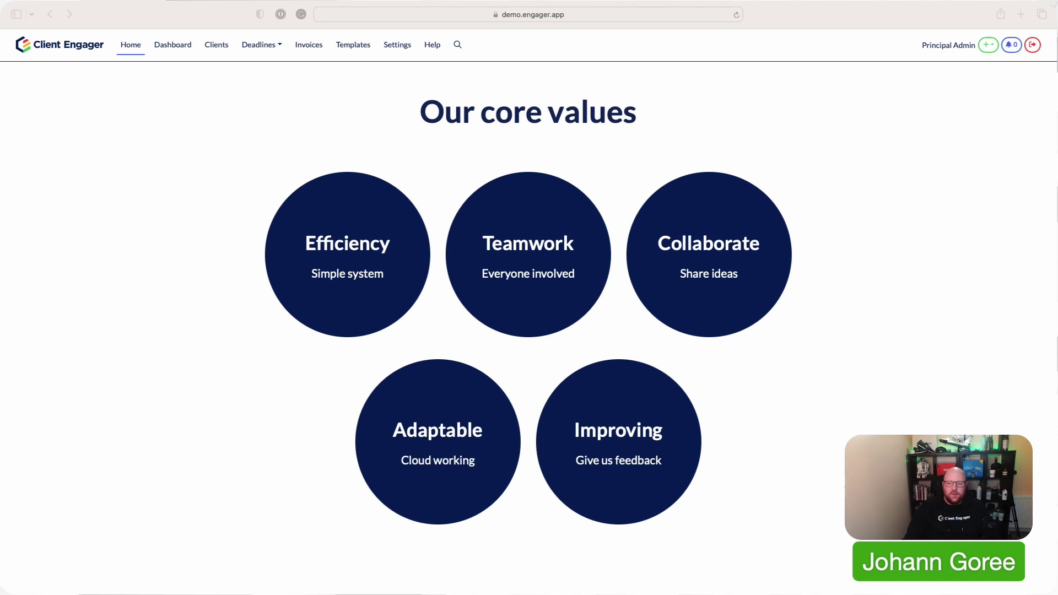
# Go to Settings and open the Folder templates page.
pyautogui.click(398, 46)
pyautogui.scroll(-3, 138, 426)
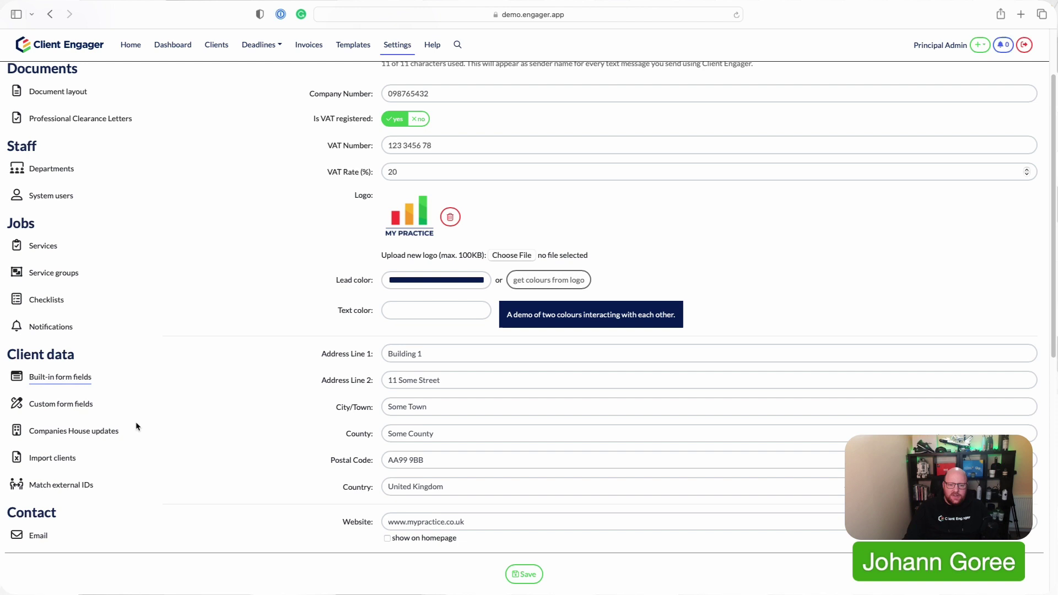
pyautogui.scroll(-5, 138, 426)
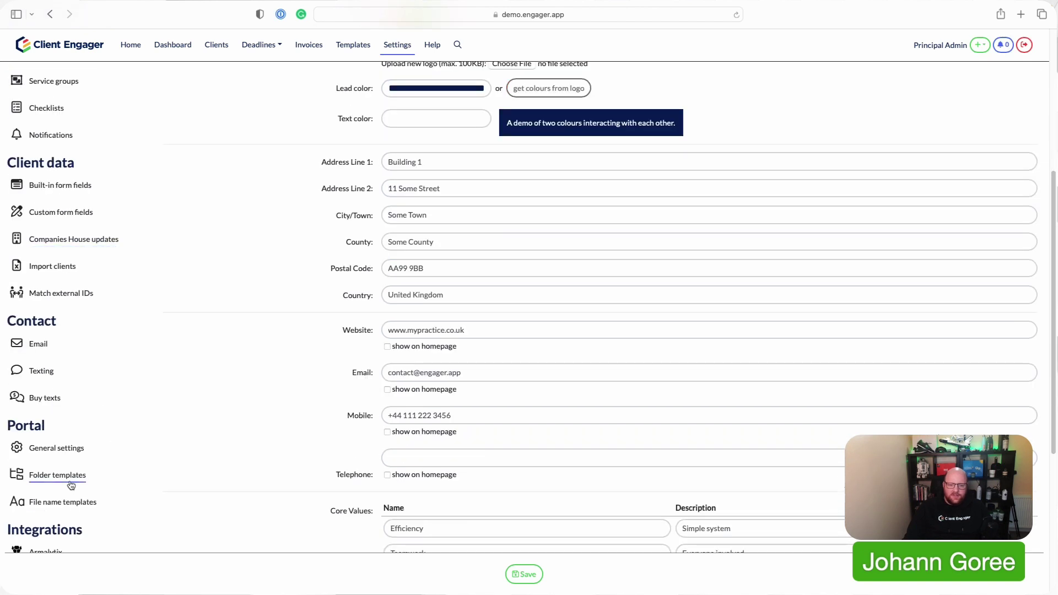
pyautogui.click(71, 484)
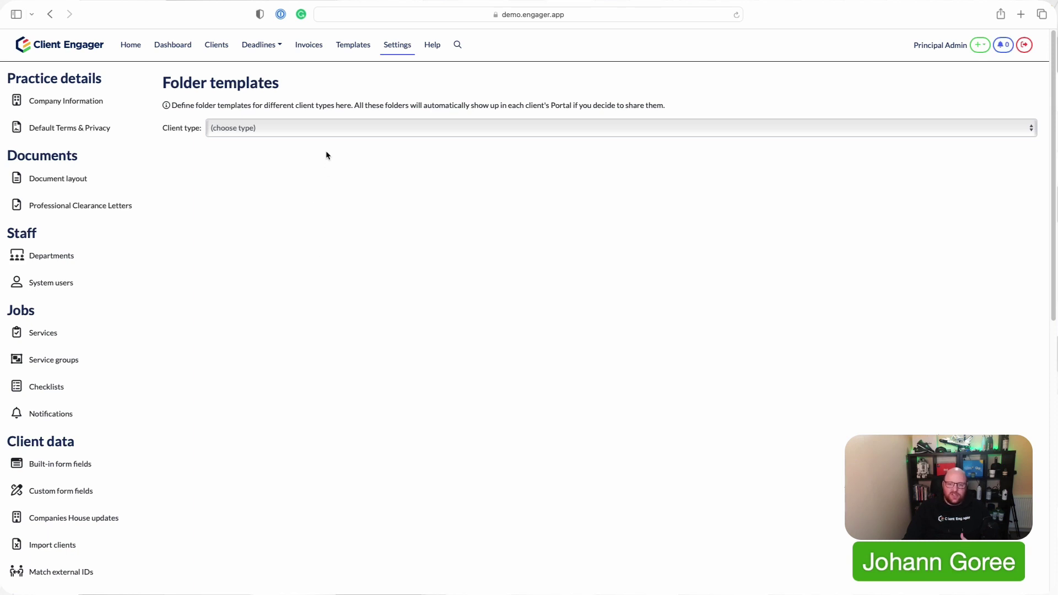
# Select Limited Company as the client type, briefly checking the Charity template first.
pyautogui.click(333, 132)
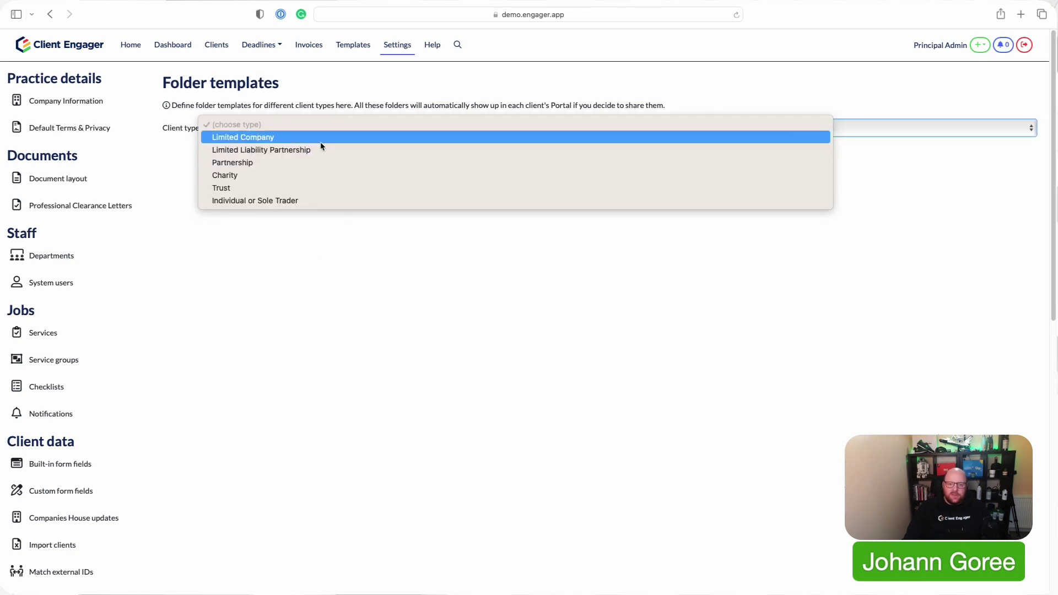
pyautogui.click(322, 137)
pyautogui.click(318, 128)
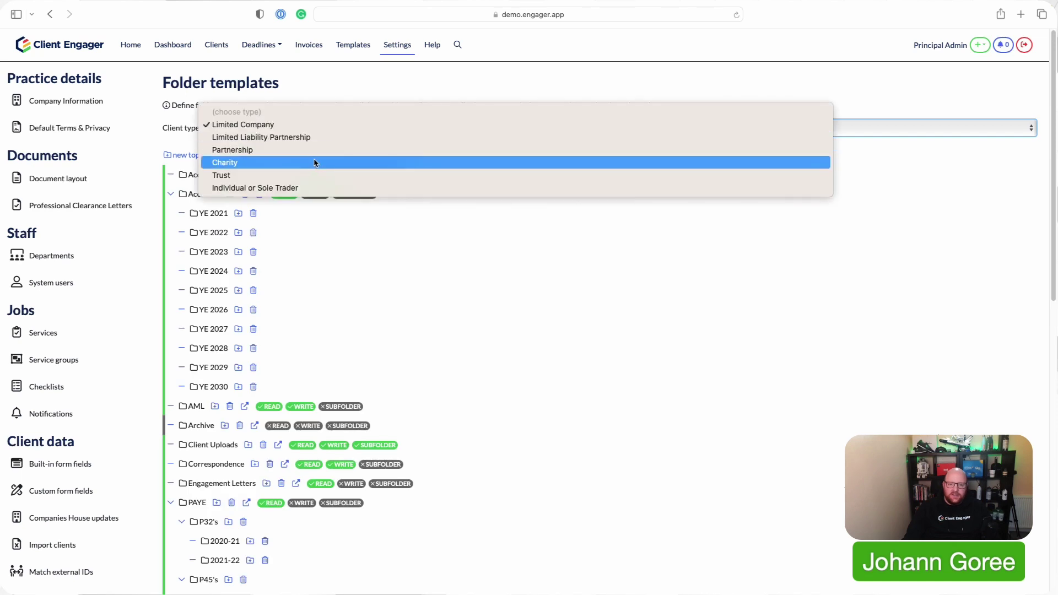
pyautogui.click(315, 161)
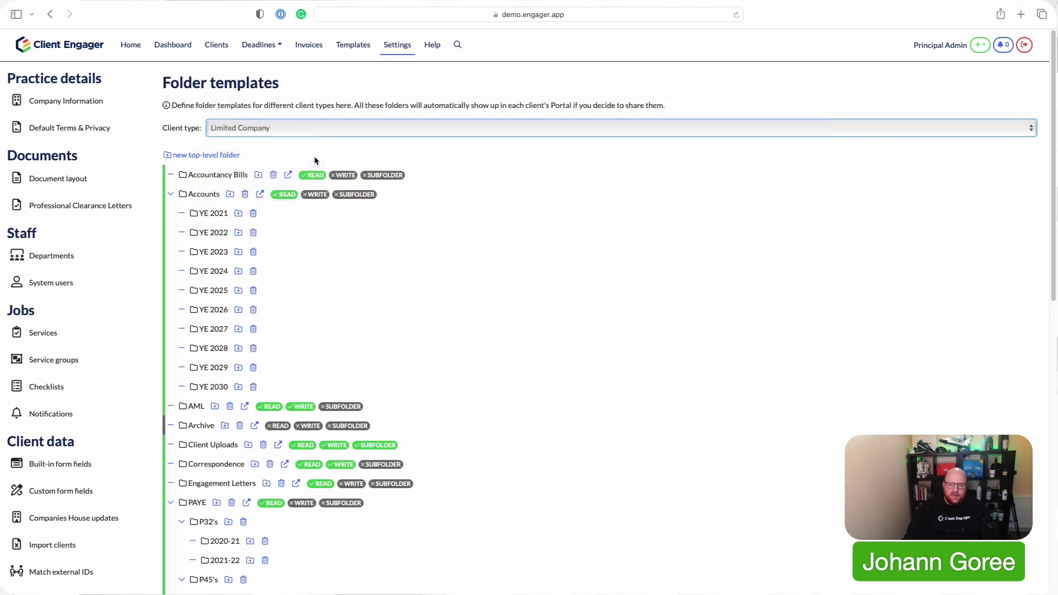
pyautogui.click(338, 137)
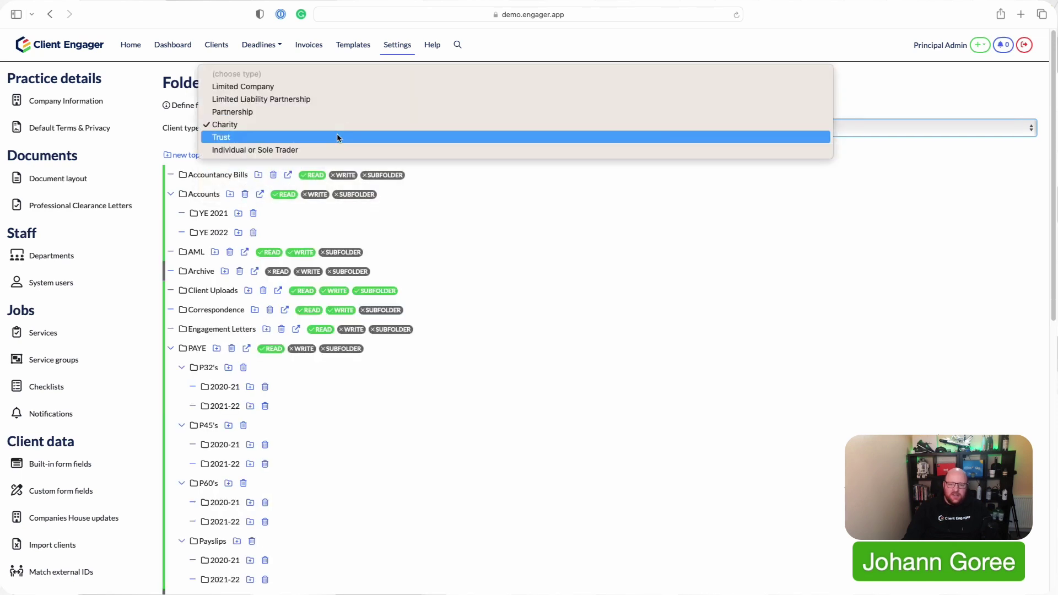
pyautogui.click(315, 85)
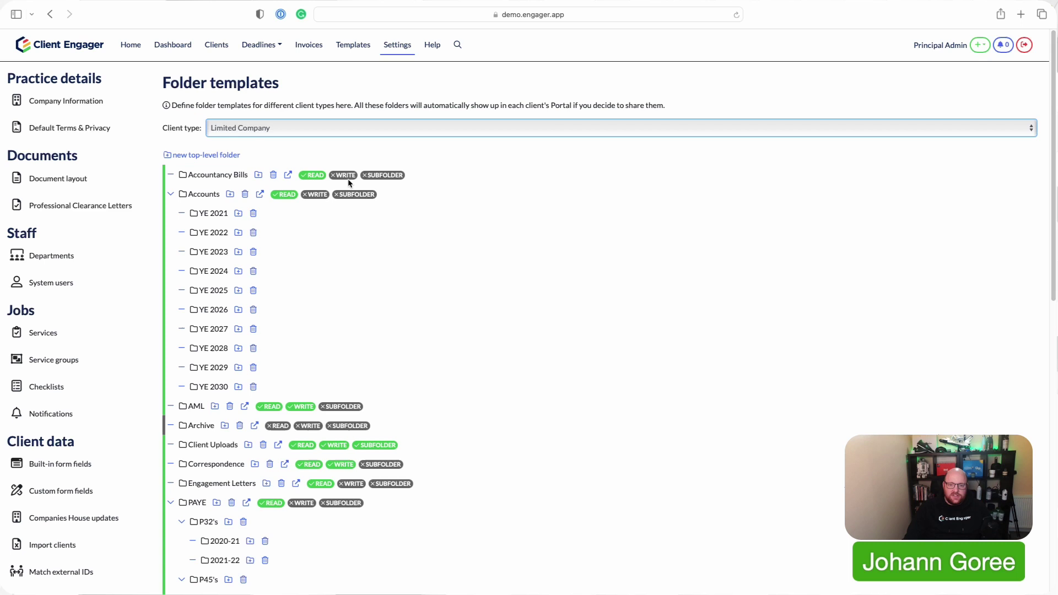
# Collapse Accounts and PAYE, then add a top-level folder named 'Test Folder'.
pyautogui.moveTo(348, 178)
pyautogui.moveTo(389, 176)
pyautogui.click(171, 195)
pyautogui.click(171, 310)
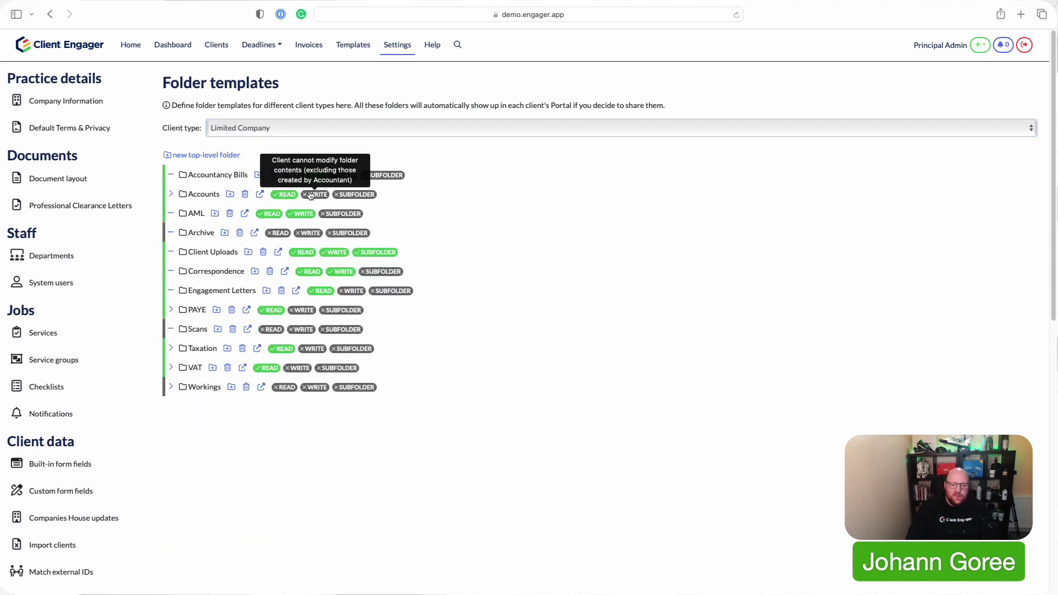
pyautogui.click(223, 156)
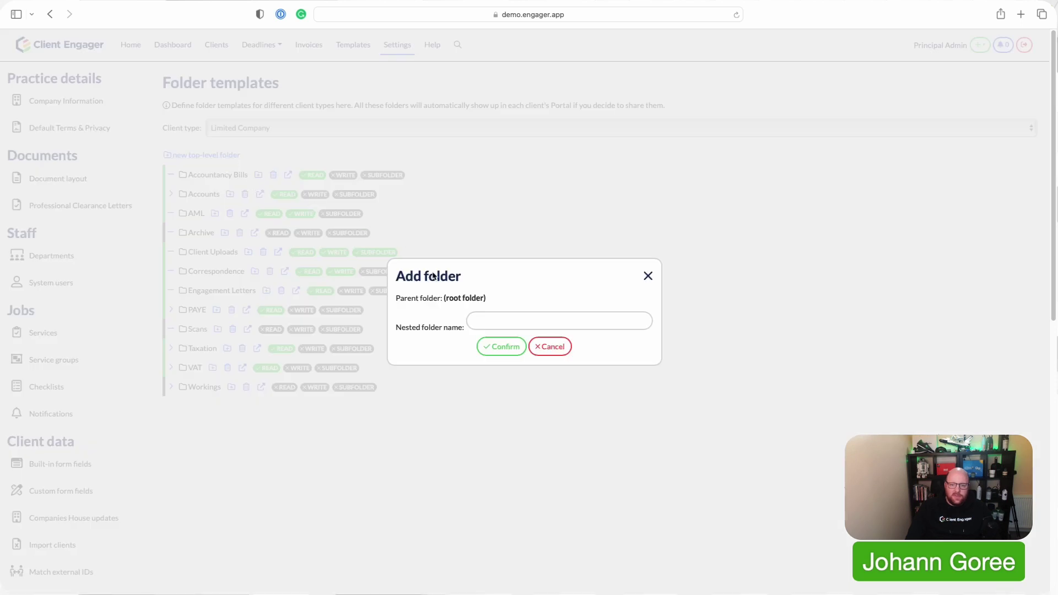
pyautogui.write('T')
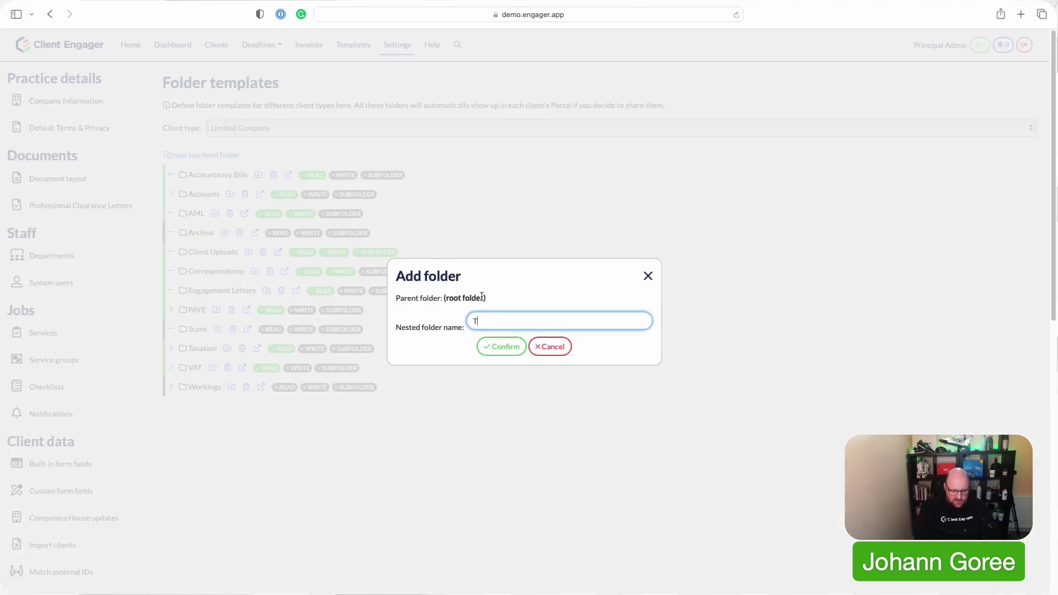
pyautogui.write('est Fol=d')
pyautogui.press('BackSpace')
pyautogui.press('BackSpace')
pyautogui.press('BackSpace')
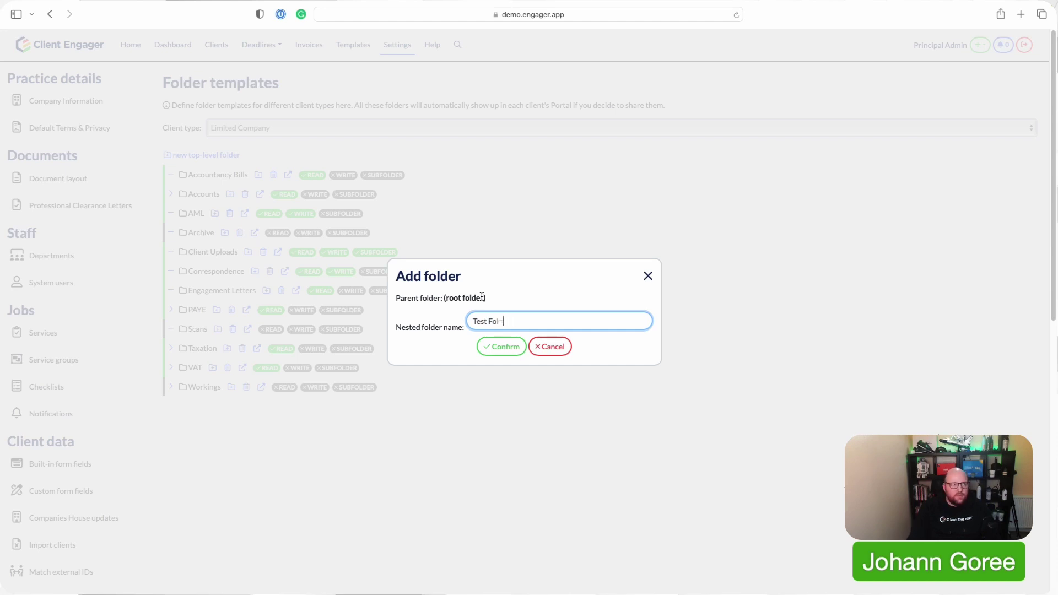
pyautogui.write('der')
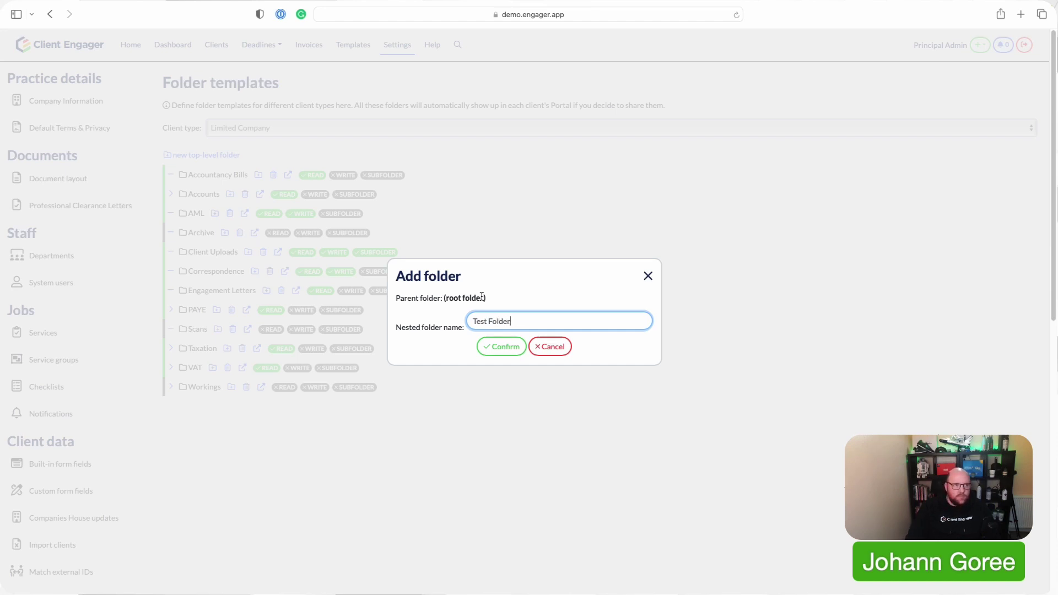
pyautogui.click(504, 346)
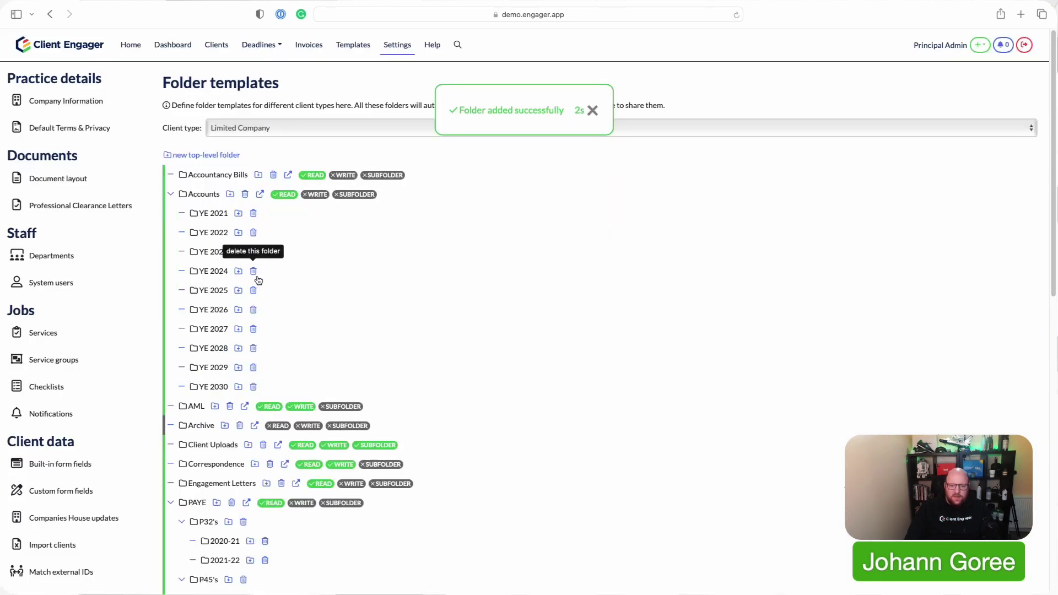
# Set Test Folder's sharing to READ, MODIFY and SUBFOLDERS for clients.
pyautogui.scroll(-13, 292, 355)
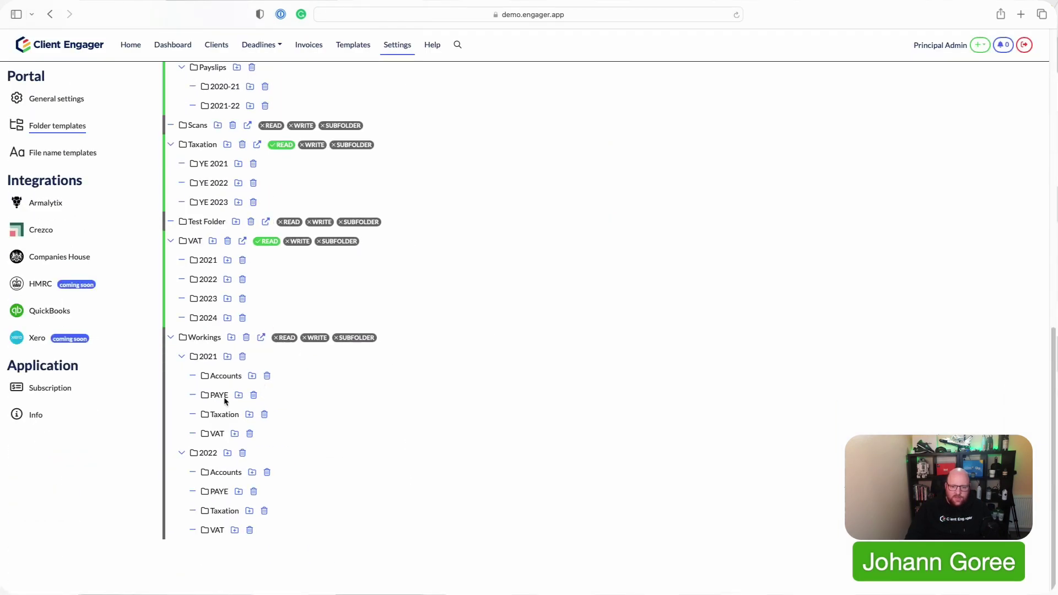
pyautogui.scroll(1, 190, 330)
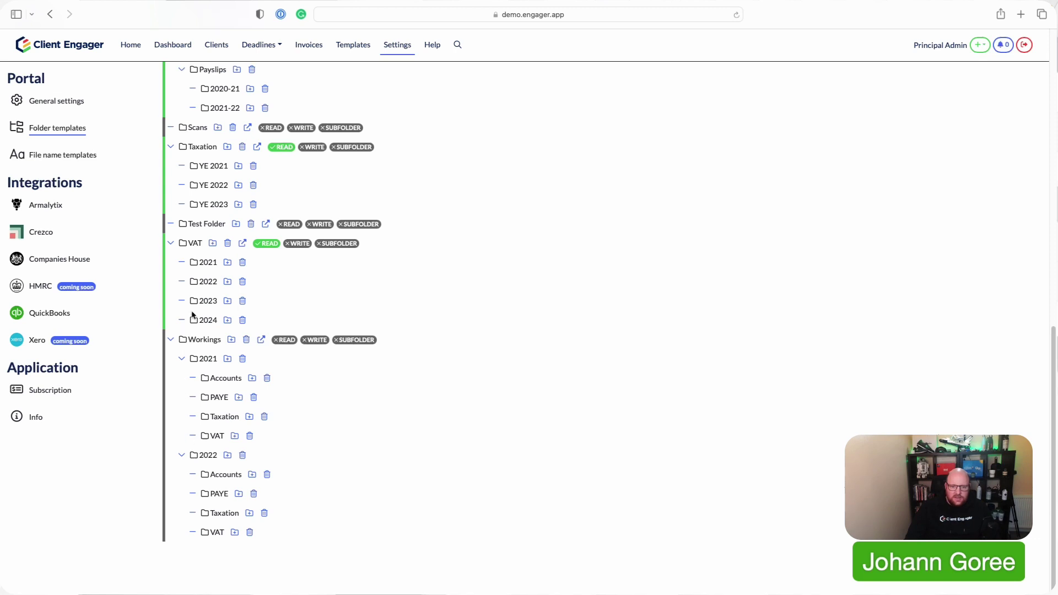
pyautogui.click(266, 226)
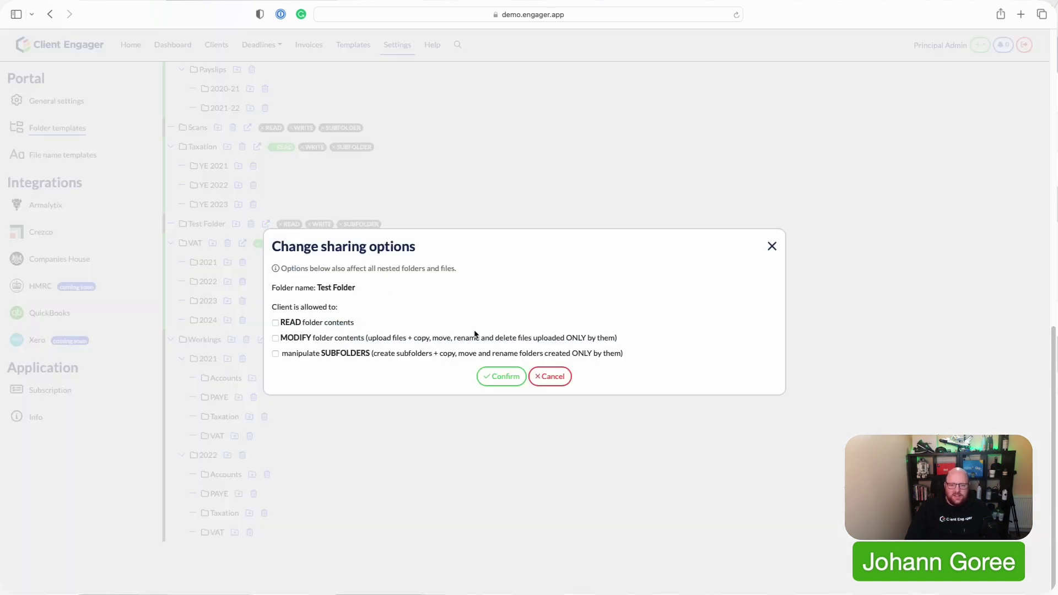
pyautogui.click(343, 325)
pyautogui.click(337, 339)
pyautogui.click(333, 357)
pyautogui.click(487, 378)
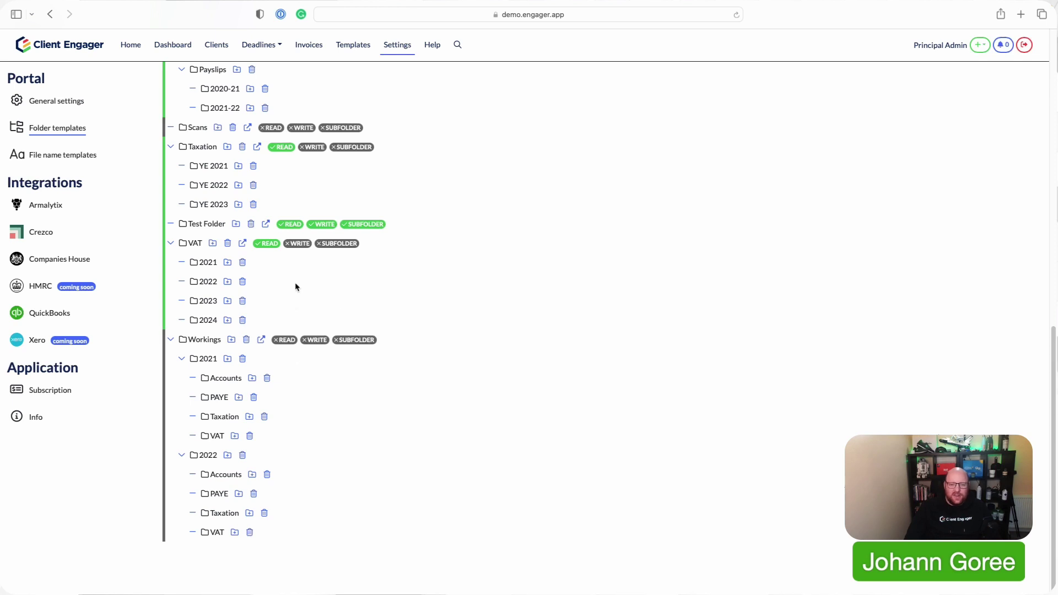
# Add a folder named 'Test Levewl 1 folder' inside Test Folder.
pyautogui.click(236, 225)
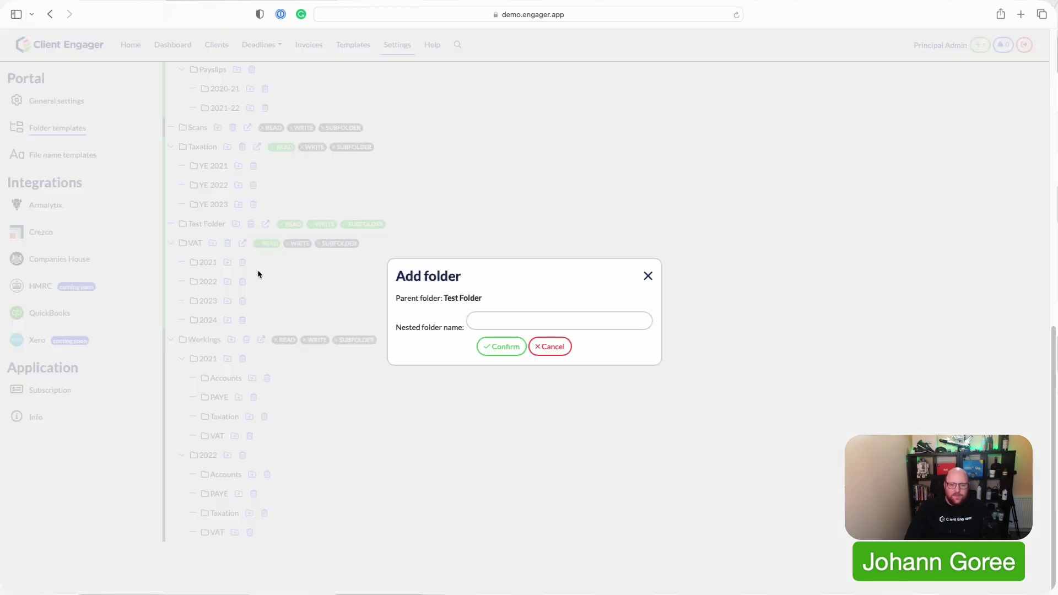
pyautogui.click(490, 318)
pyautogui.write('T')
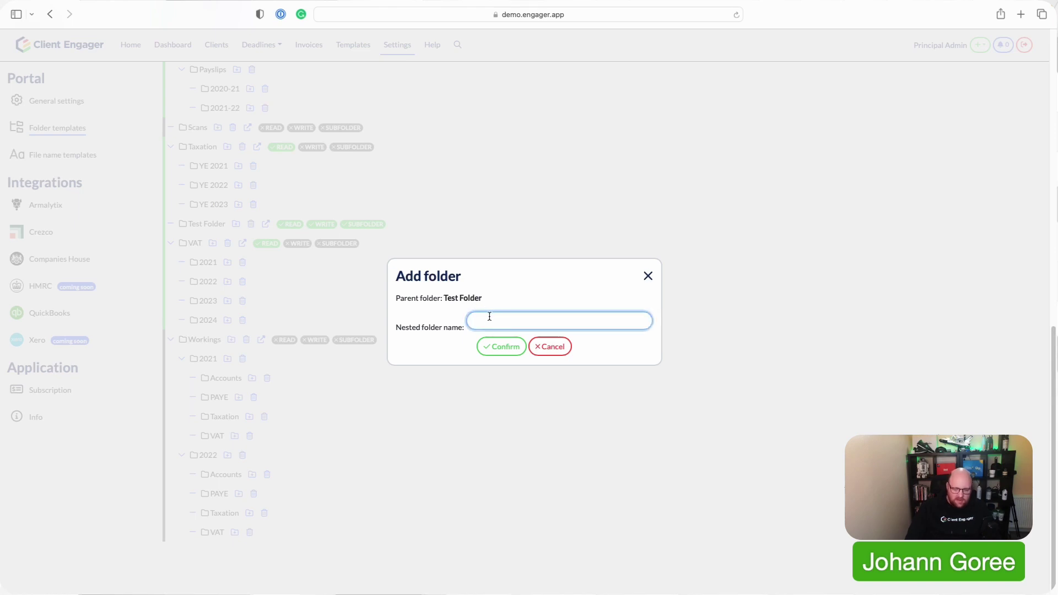
pyautogui.write('est Levew')
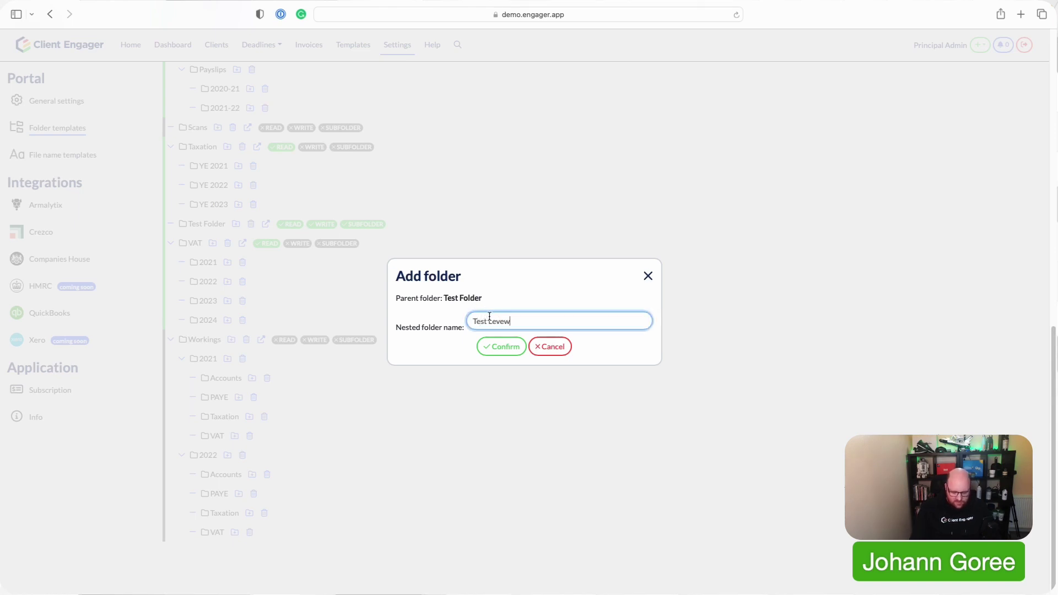
pyautogui.write('l 1 folder')
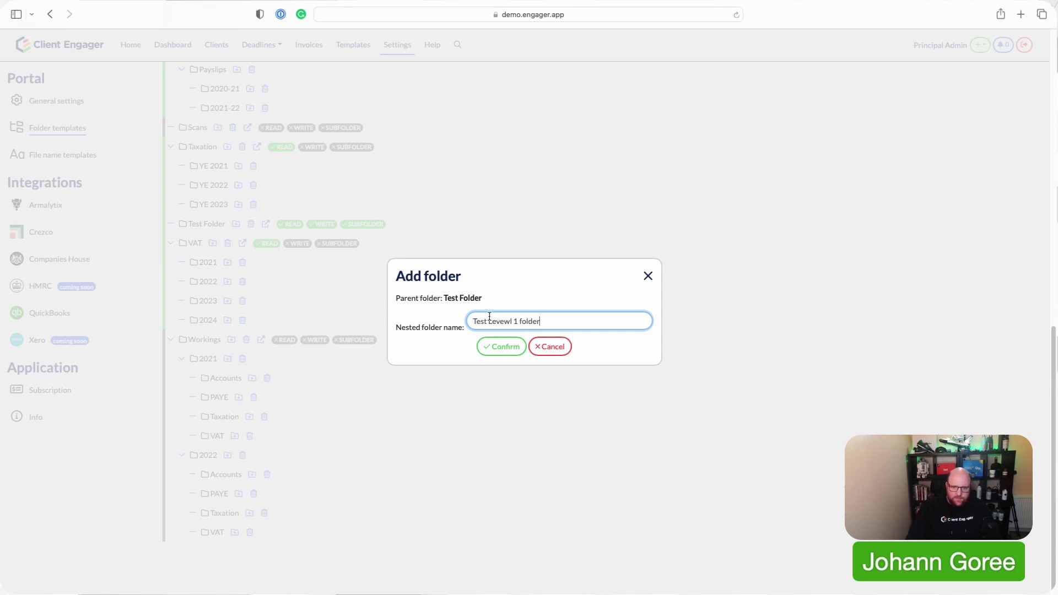
pyautogui.click(500, 347)
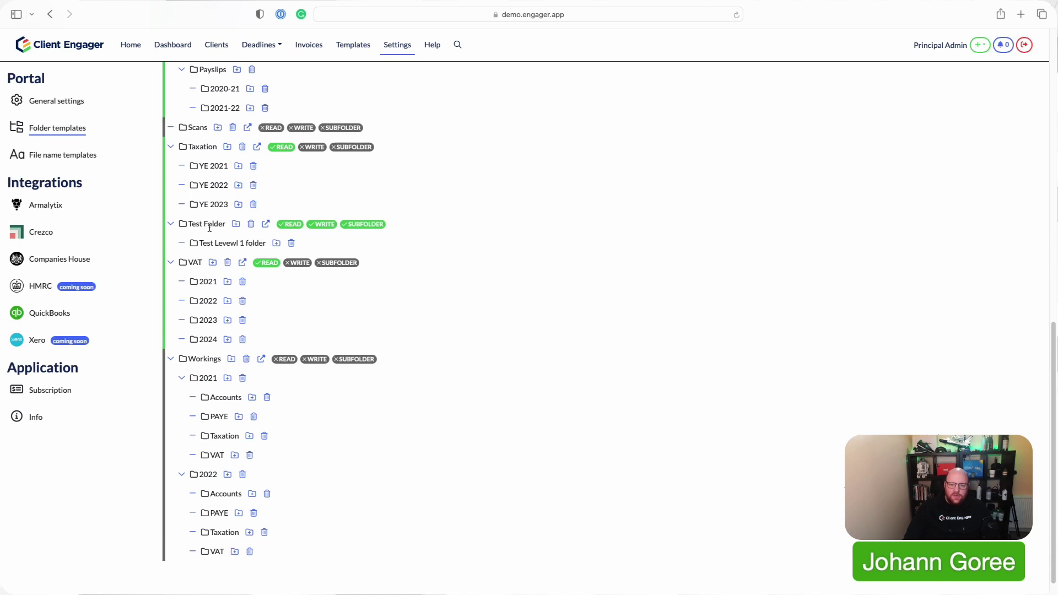
# Add 'Folder in folder' nested inside Test Levewl 1 folder.
pyautogui.moveTo(325, 232)
pyautogui.click(277, 244)
pyautogui.click(495, 316)
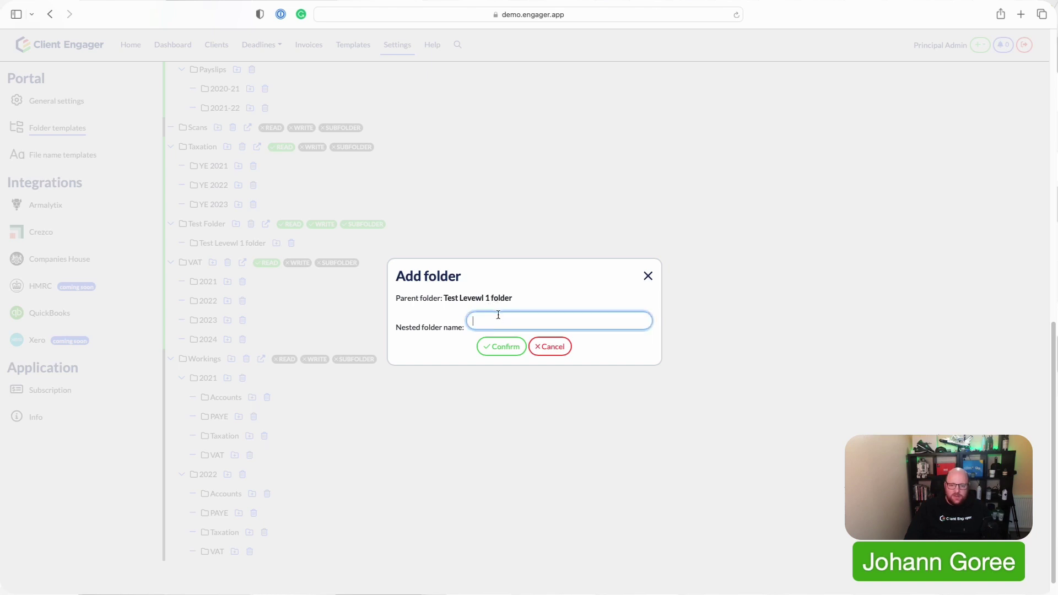
pyautogui.write('Fold')
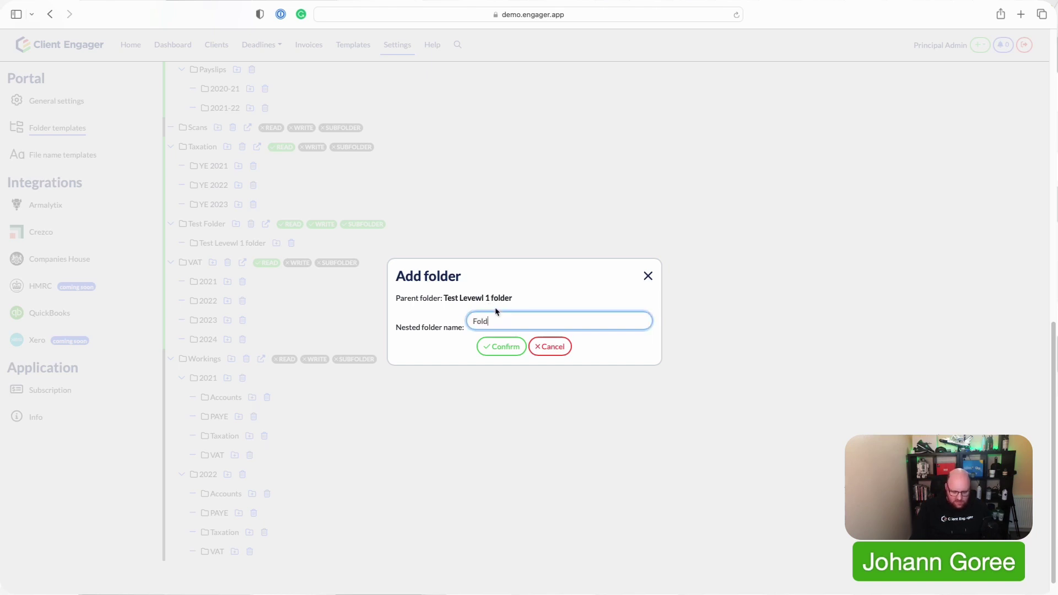
pyautogui.write('er in folder')
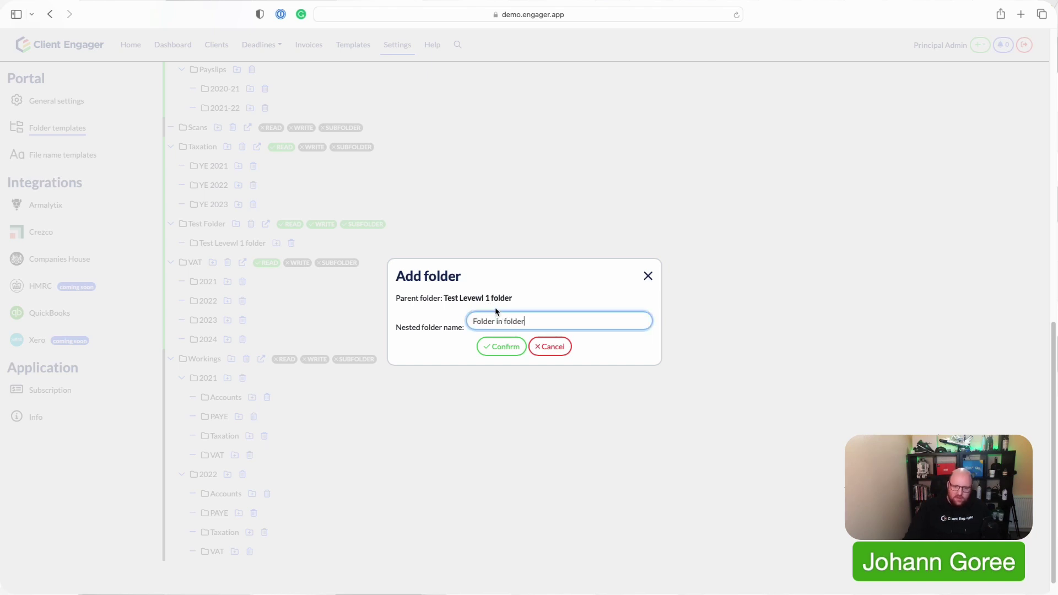
pyautogui.click(502, 346)
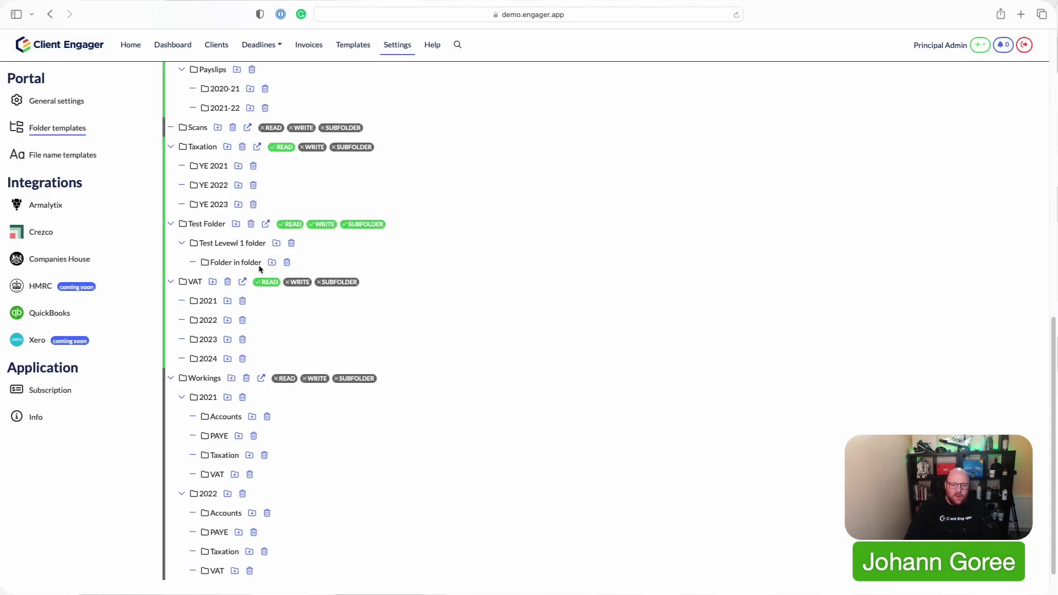
# Delete the 'Folder in folder' and 'Test Levewl 1 folder' subfolders.
pyautogui.click(286, 263)
pyautogui.click(495, 333)
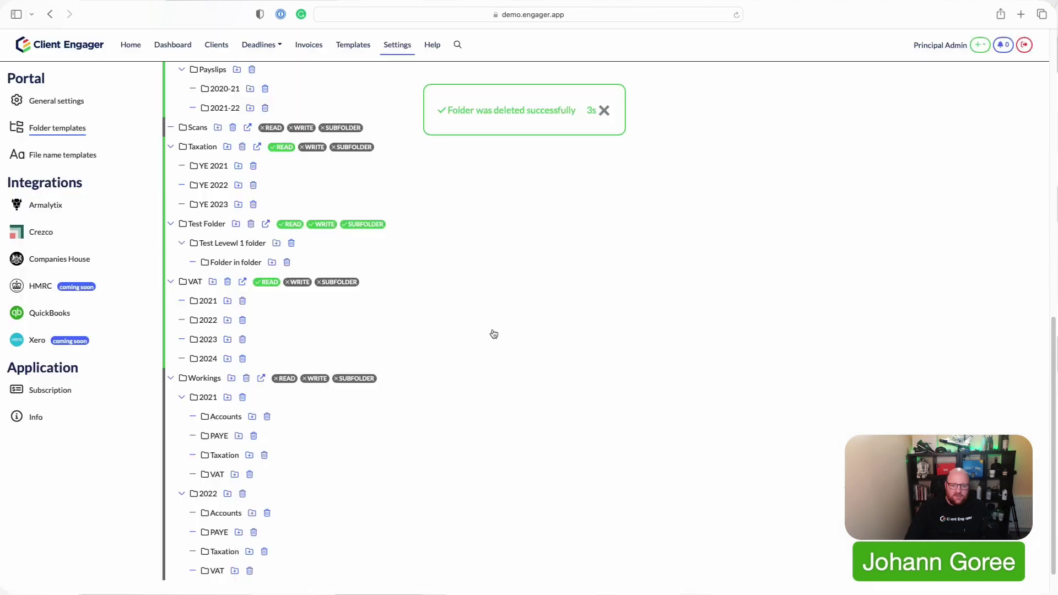
pyautogui.click(293, 245)
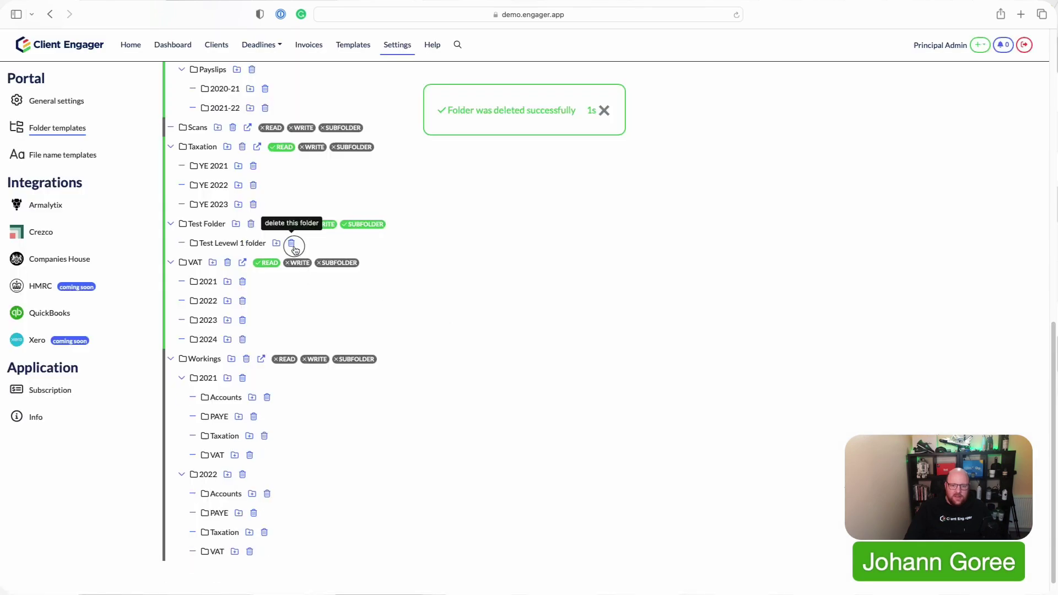
pyautogui.click(488, 334)
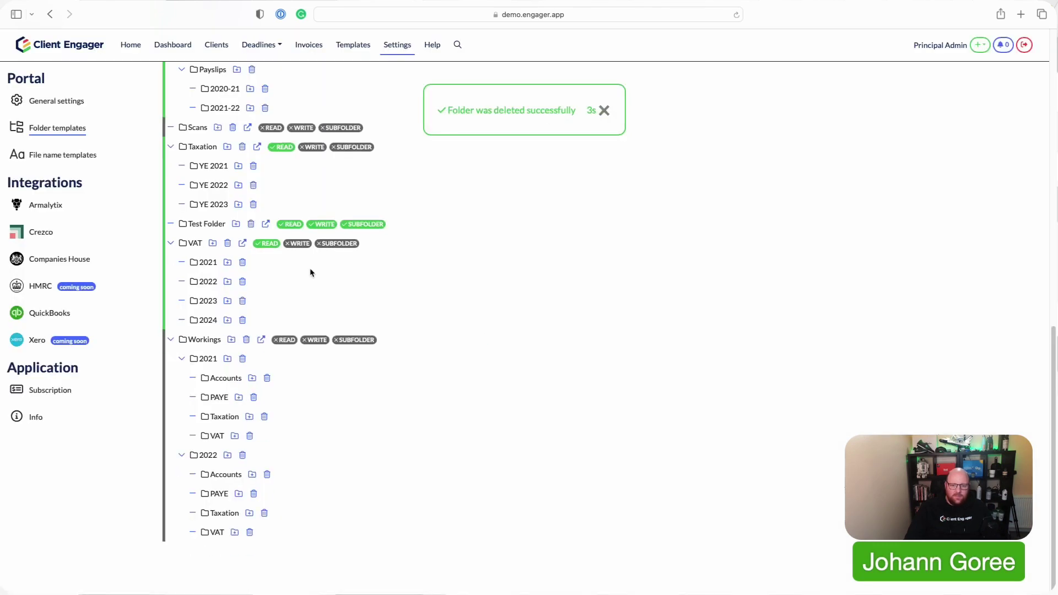
# Untick SUBFOLDERS in Test Folder's sharing options, keeping read and modify.
pyautogui.click(266, 225)
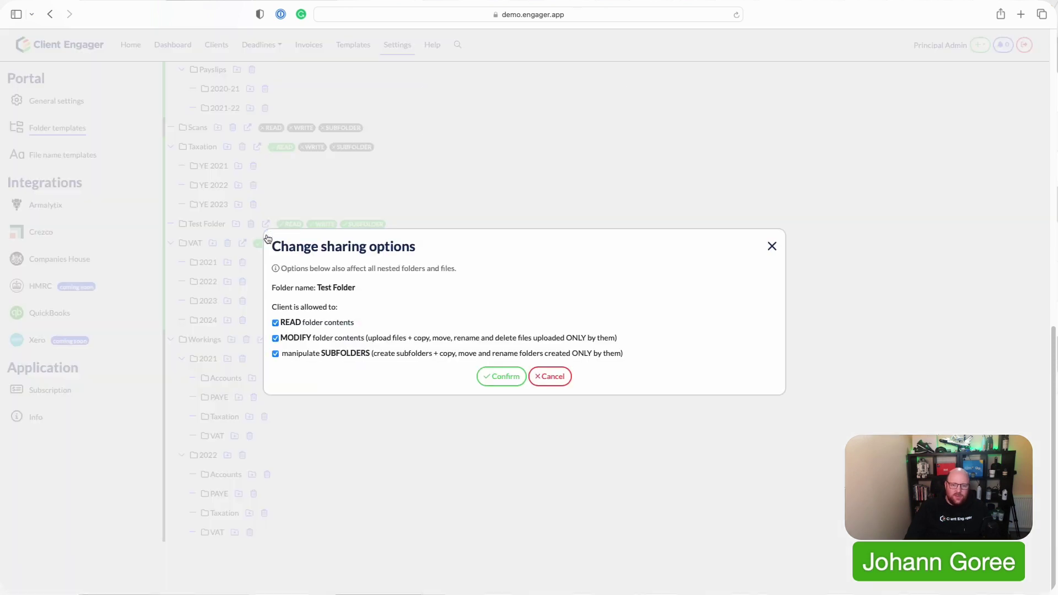
pyautogui.click(288, 354)
pyautogui.click(490, 376)
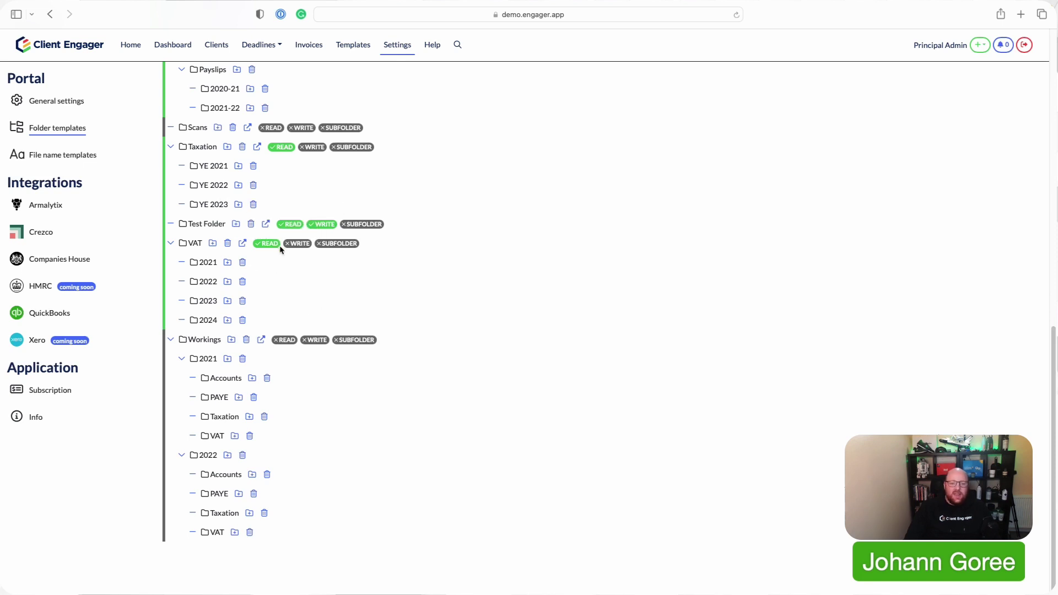
# Scroll through the Limited Company folder template to review the folder list.
pyautogui.scroll(6, 303, 265)
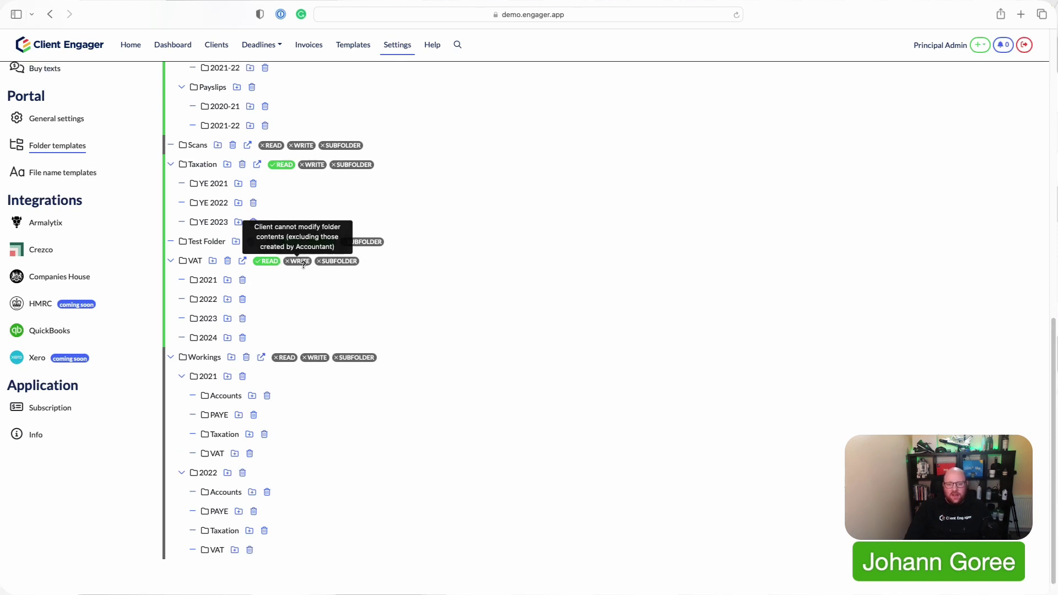
pyautogui.scroll(5, 297, 214)
pyautogui.scroll(-10, 296, 224)
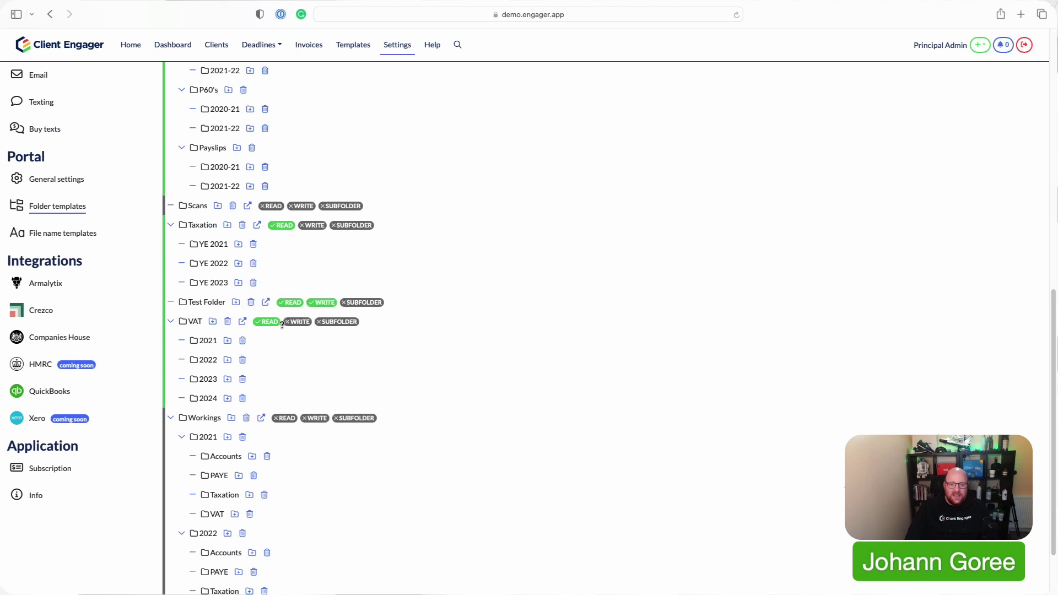
pyautogui.scroll(-1, 284, 324)
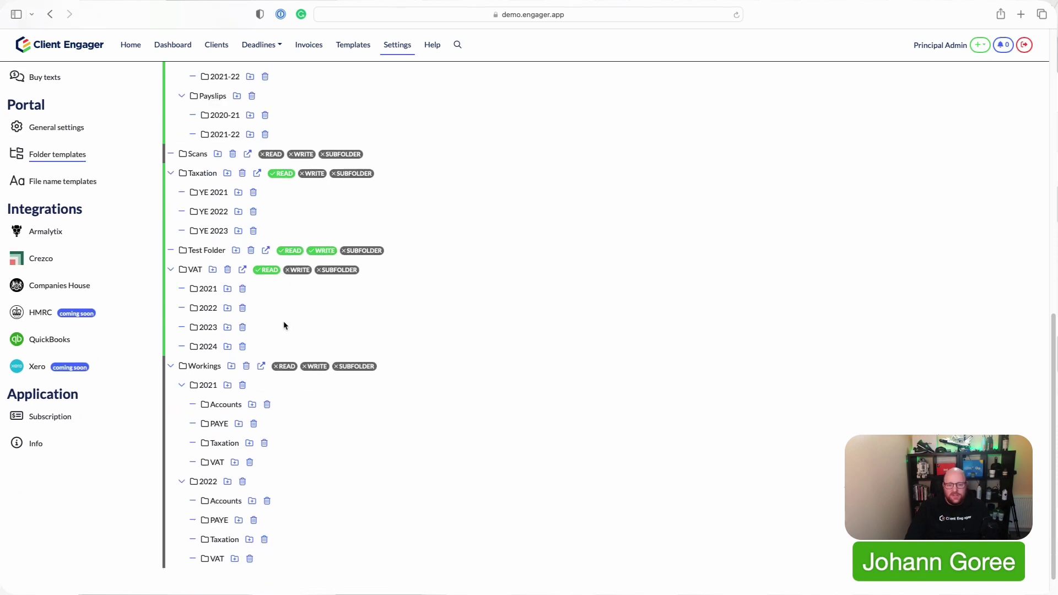
pyautogui.scroll(1, 285, 325)
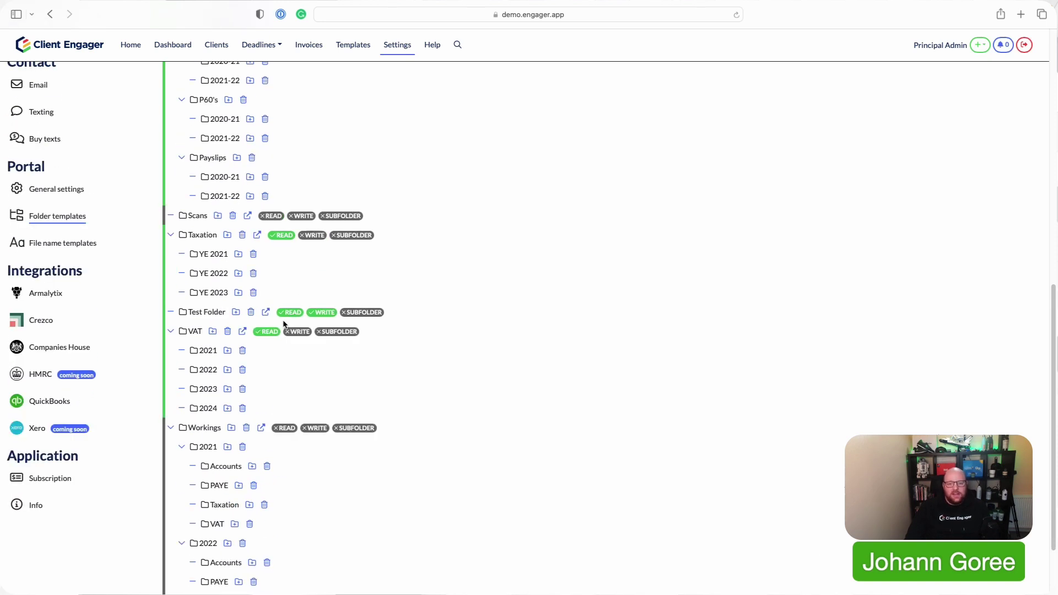
pyautogui.scroll(6, 284, 324)
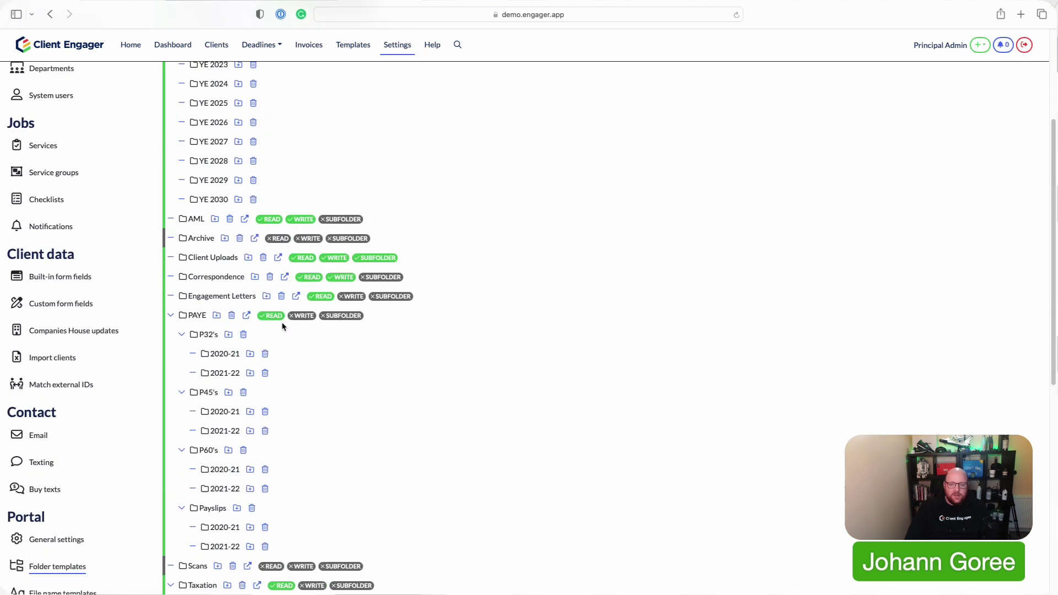
pyautogui.scroll(1, 283, 326)
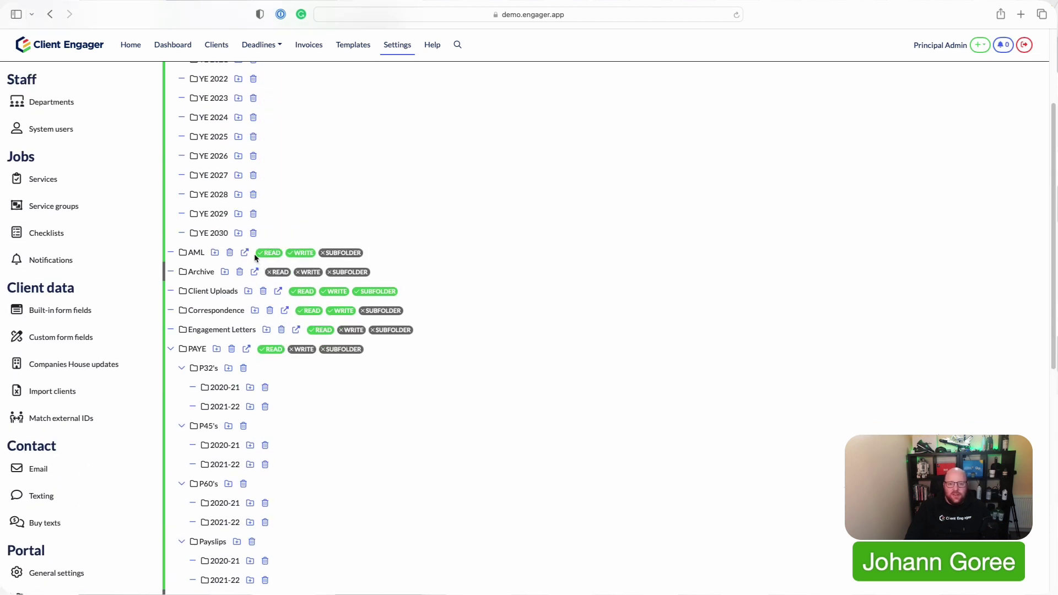
pyautogui.scroll(1, 255, 257)
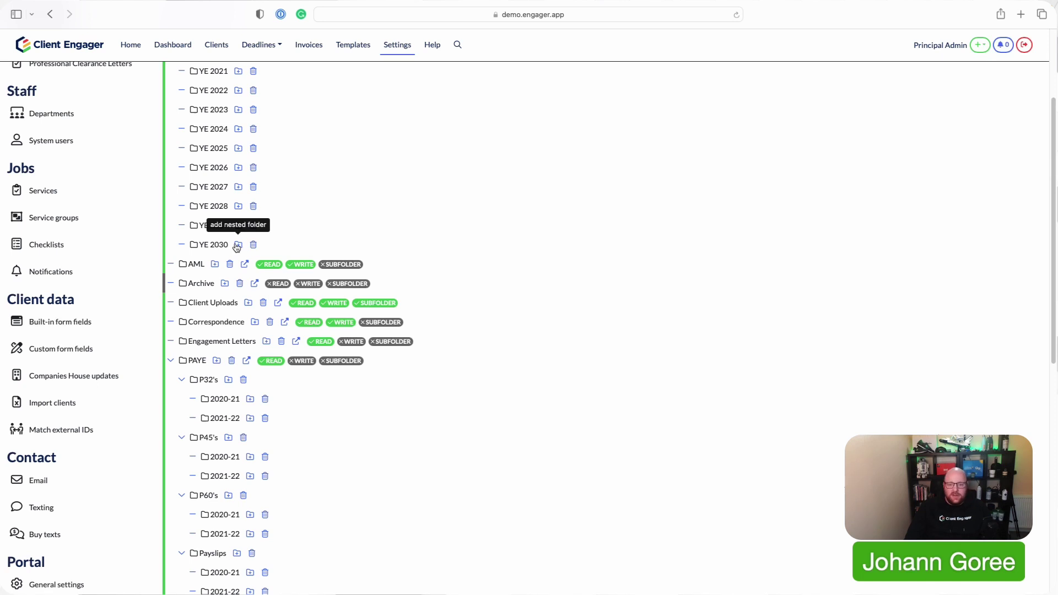
pyautogui.scroll(1, 238, 247)
pyautogui.scroll(1, 237, 251)
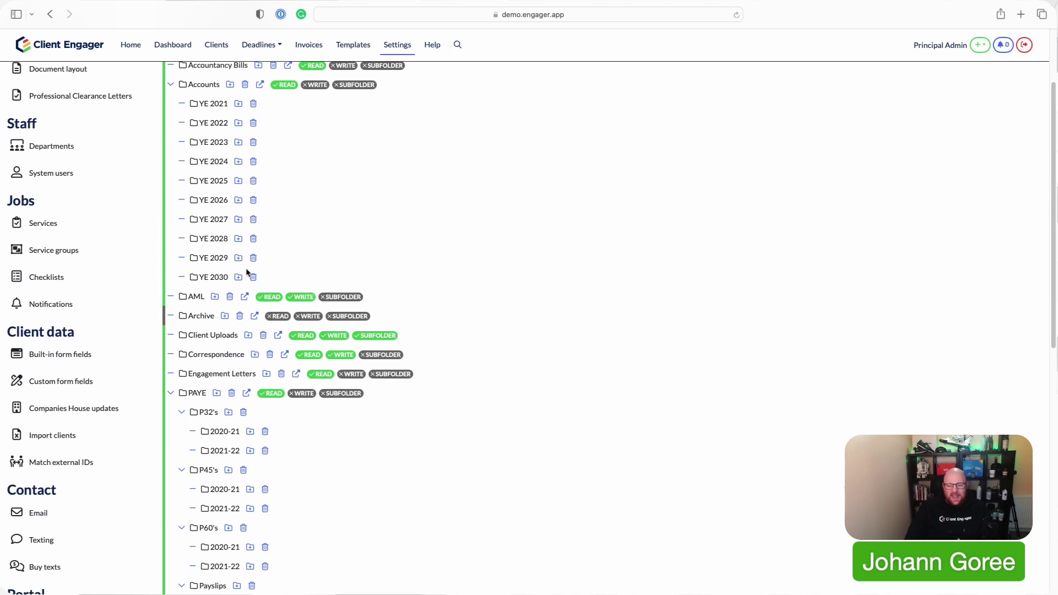
pyautogui.scroll(1, 246, 267)
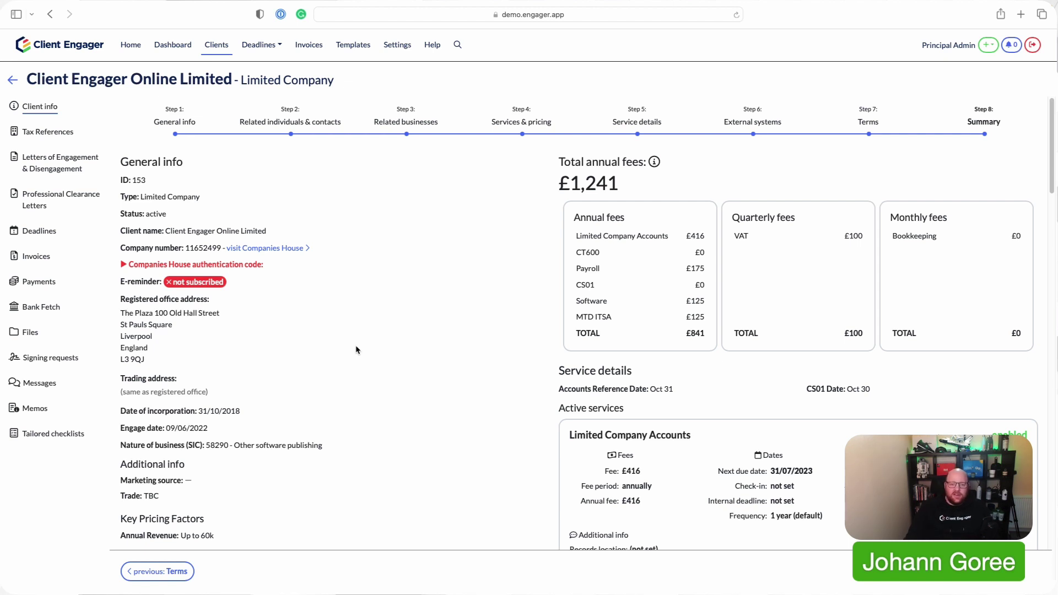
# Open the client's Files, look inside Test Folder, then go back to the root folders.
pyautogui.click(29, 333)
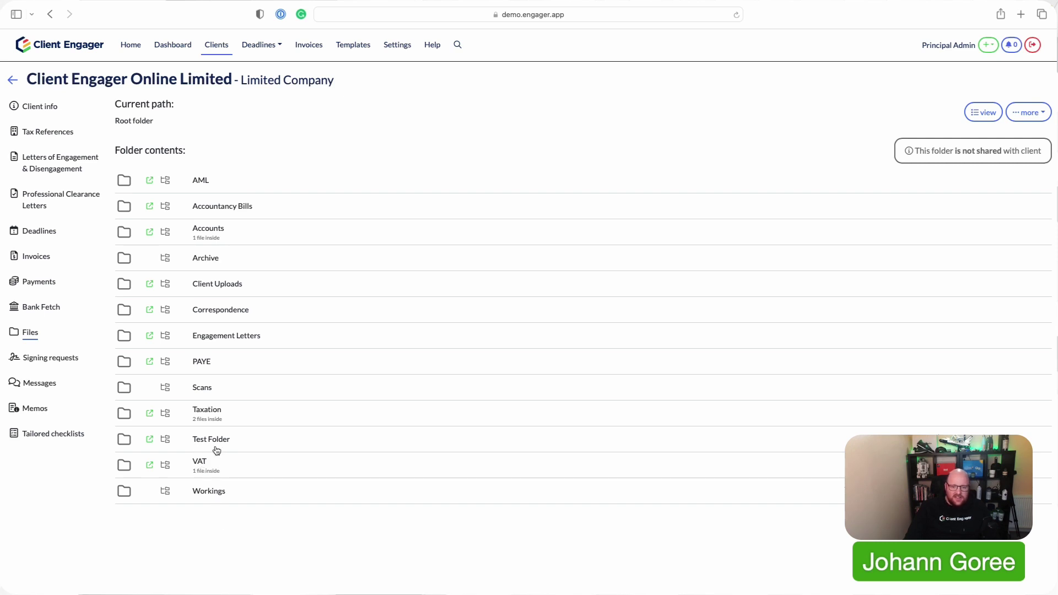
pyautogui.moveTo(169, 445)
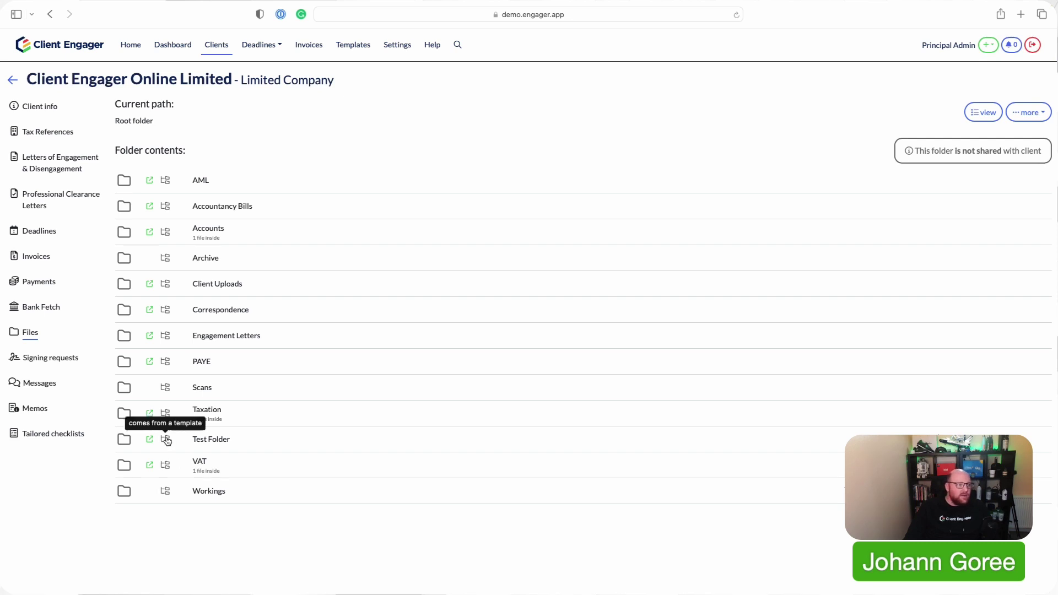
pyautogui.click(164, 439)
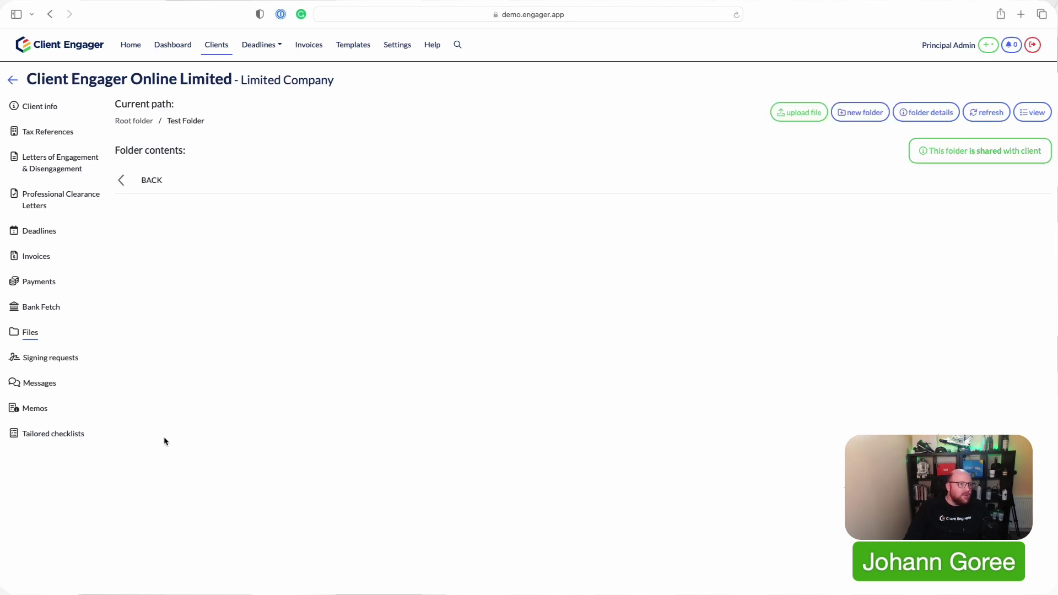
pyautogui.click(138, 176)
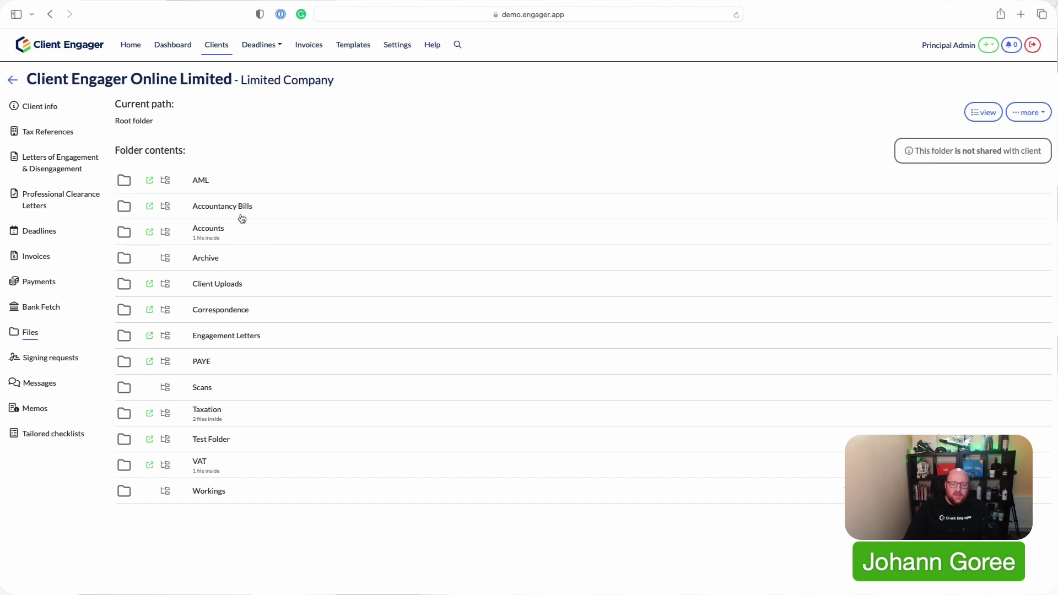
pyautogui.moveTo(164, 180)
# Browse to Accounts > YE 2022 and show the accounts PDF's file details.
pyautogui.click(151, 183)
pyautogui.click(151, 181)
pyautogui.click(210, 237)
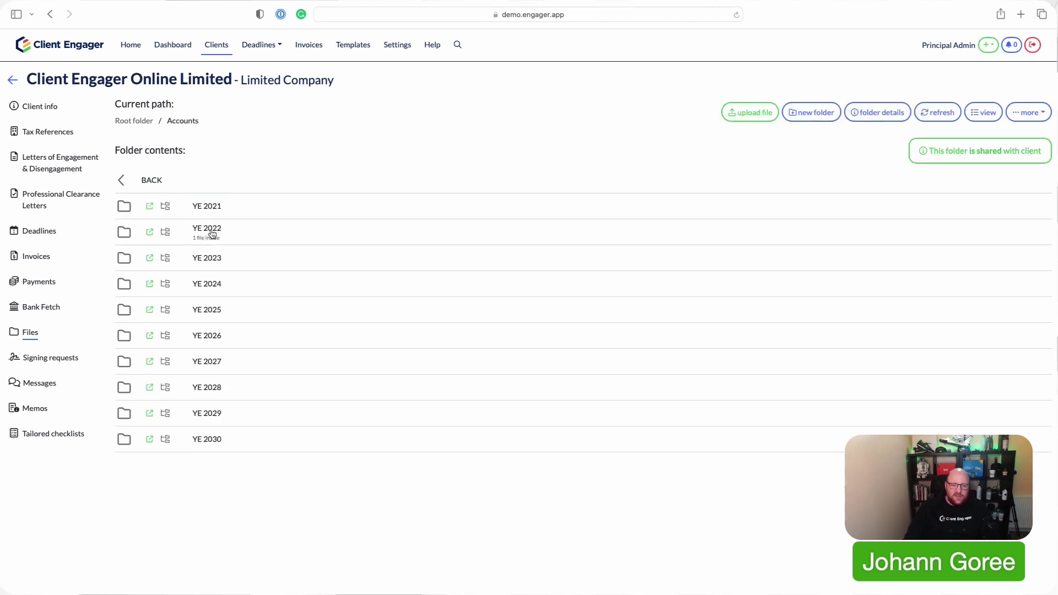
pyautogui.click(213, 235)
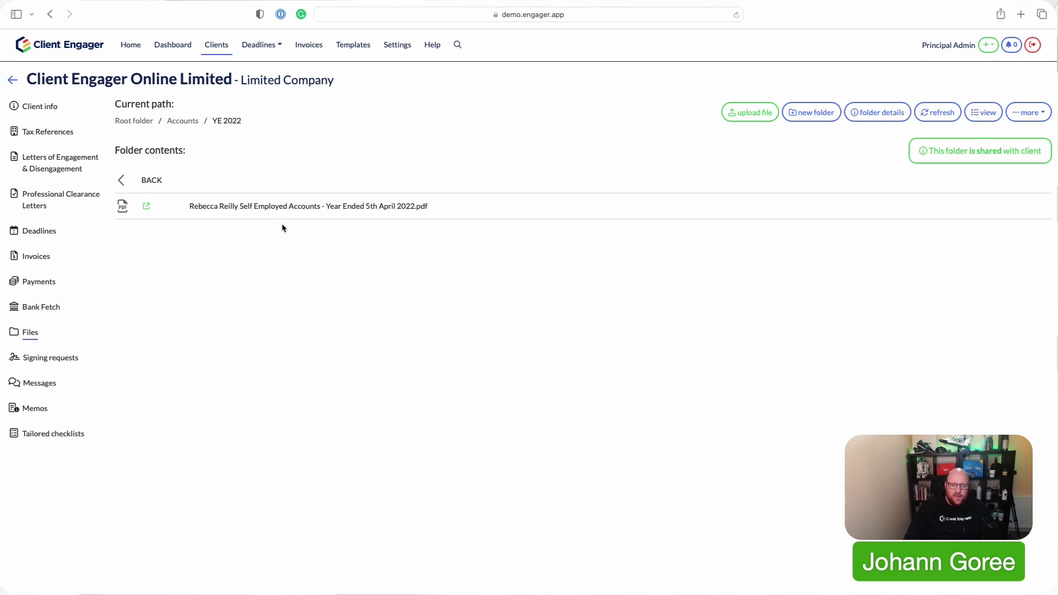
pyautogui.click(289, 208)
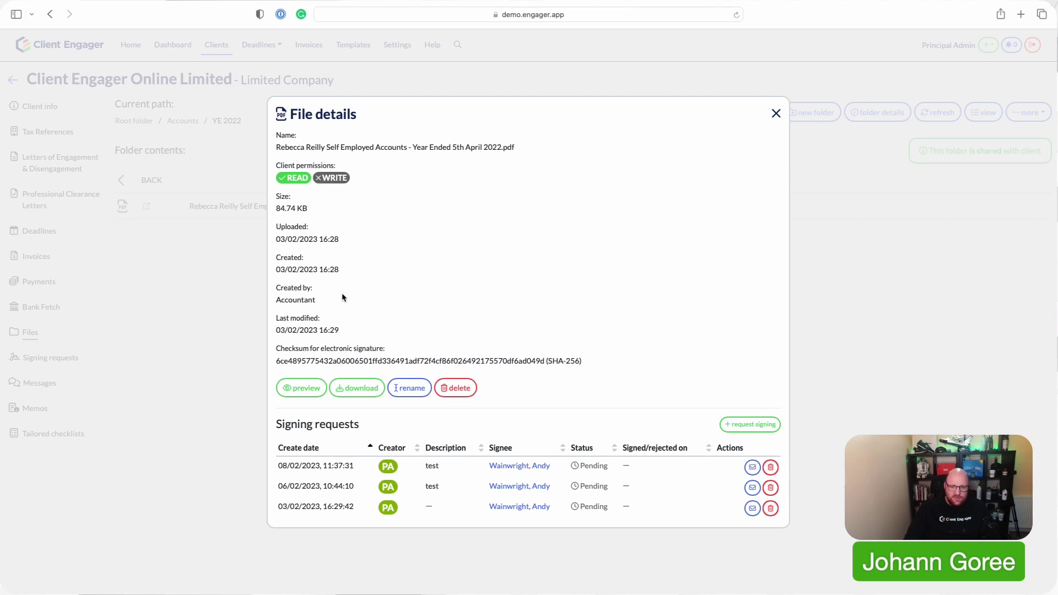
# Preview the accounts PDF, scroll its income and expenditure account, and close the preview.
pyautogui.click(297, 388)
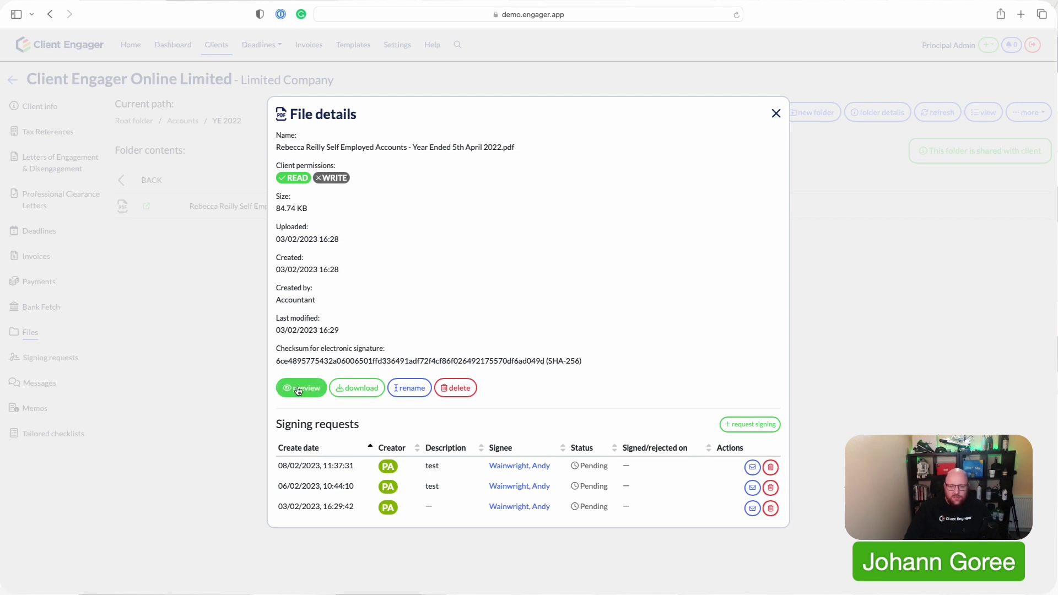
pyautogui.scroll(-5, 383, 373)
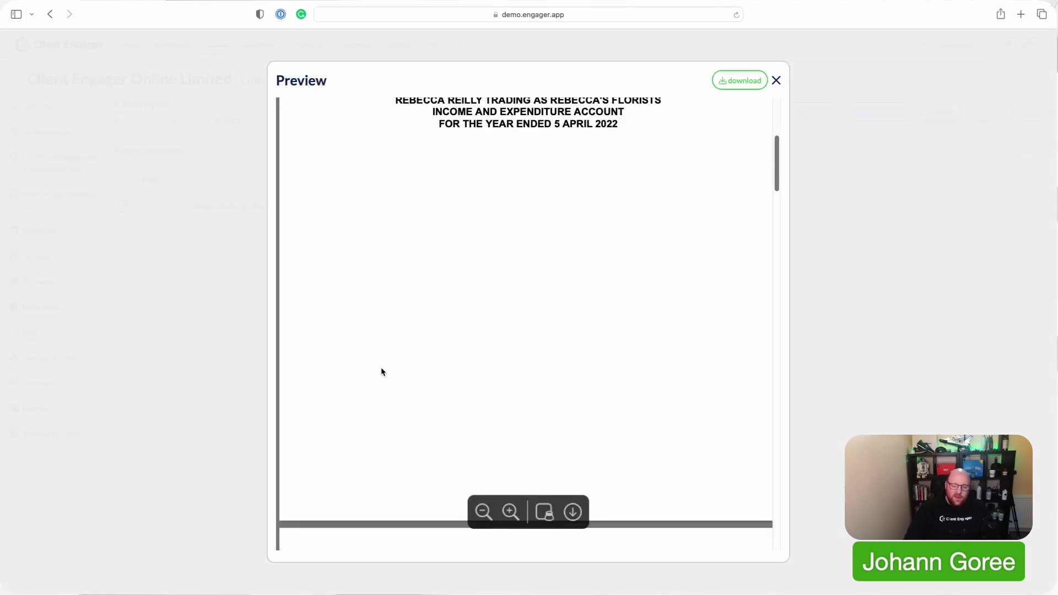
pyautogui.scroll(2, 382, 372)
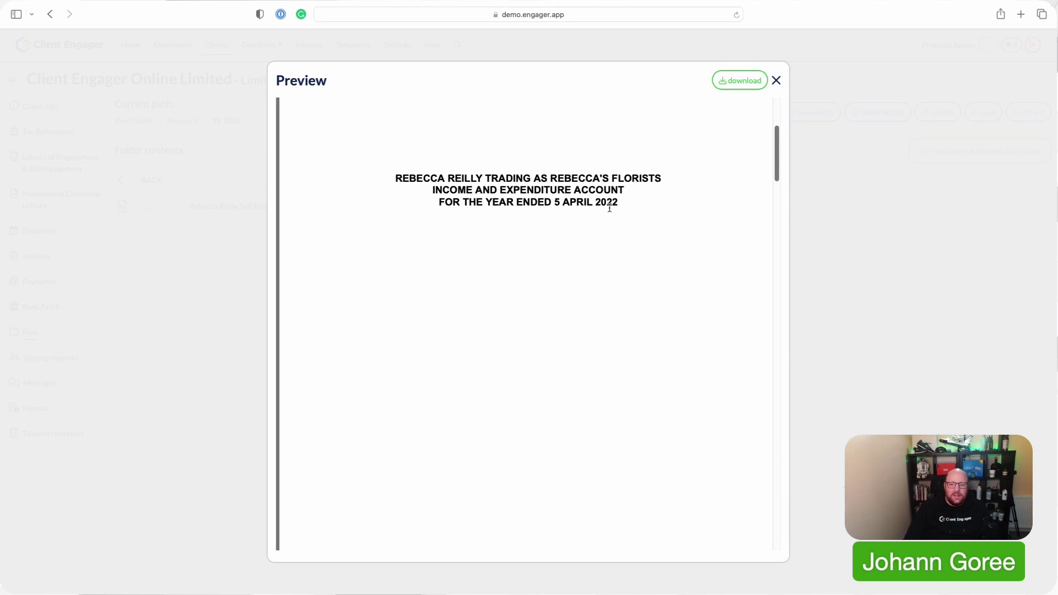
pyautogui.scroll(4, 664, 175)
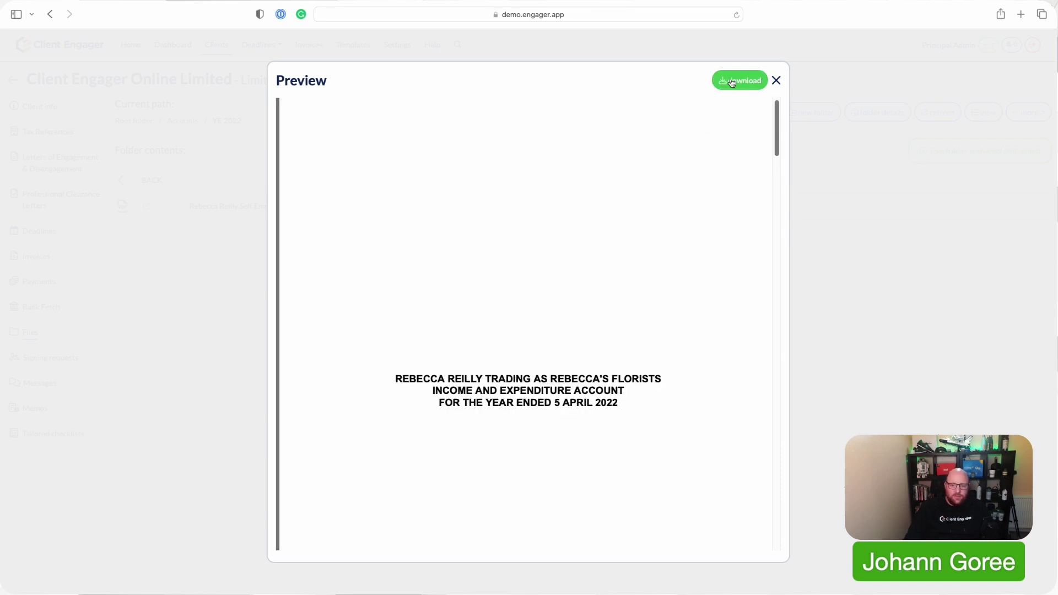
pyautogui.click(776, 81)
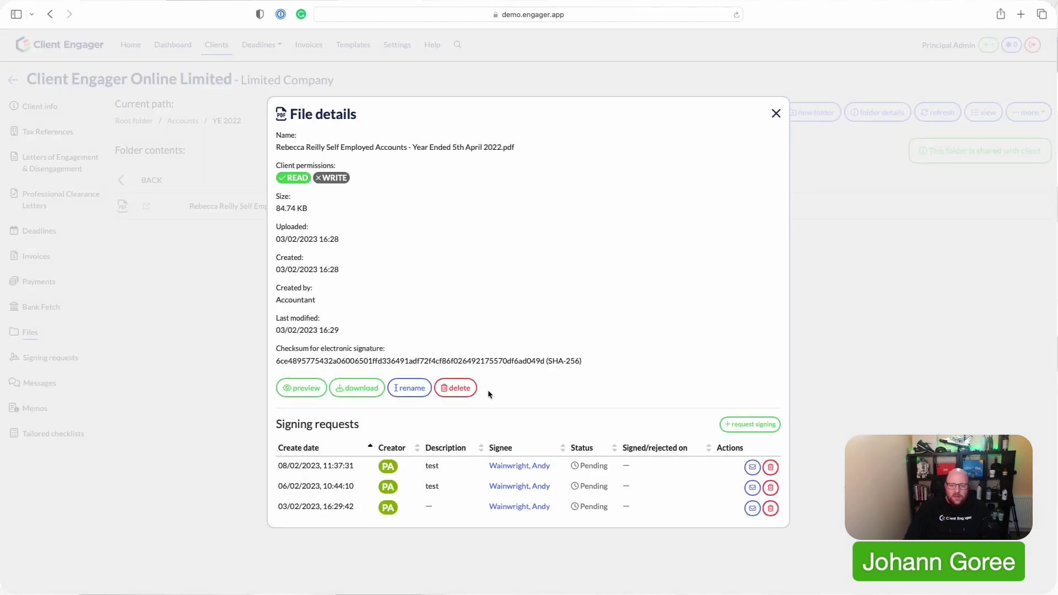
# Start a new signing request for the PDF, then cancel it.
pyautogui.click(750, 424)
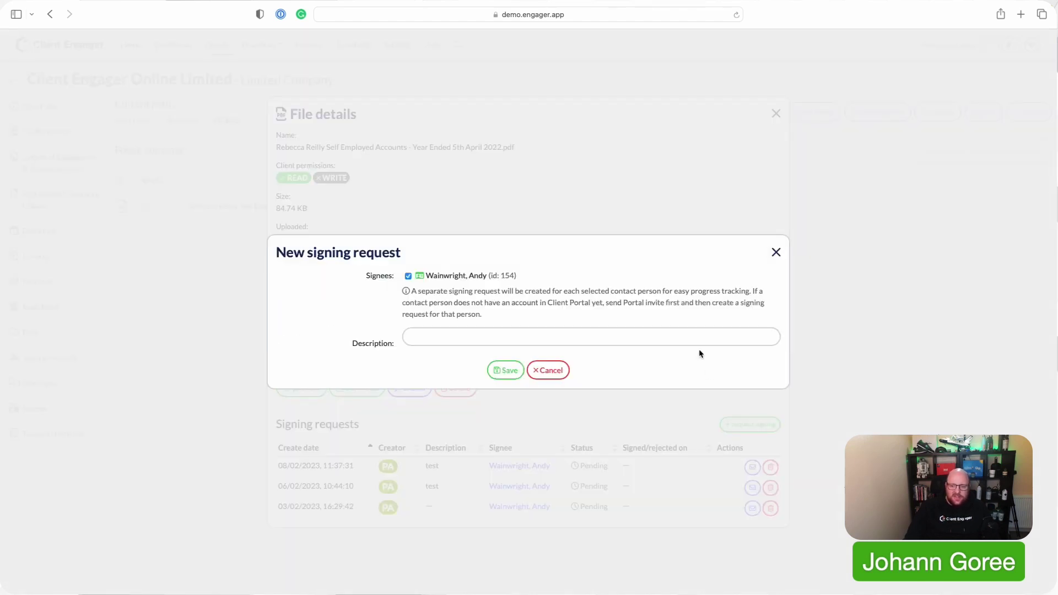
pyautogui.click(581, 339)
pyautogui.click(566, 368)
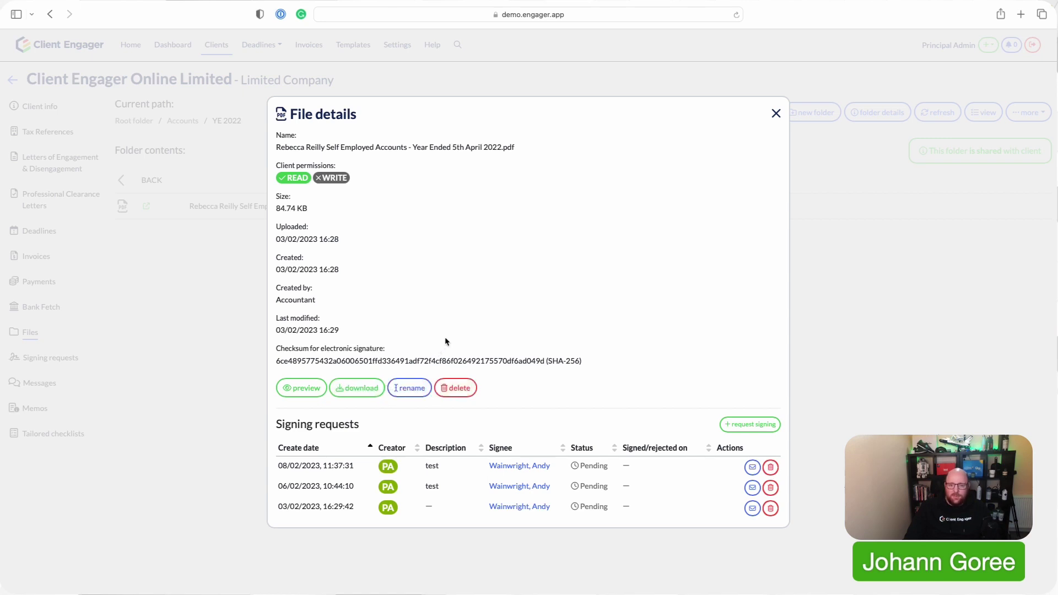
# Close the PDF's file details to return to the Accounts folder showing YE 2021 to YE 2030.
pyautogui.click(135, 186)
pyautogui.click(135, 186)
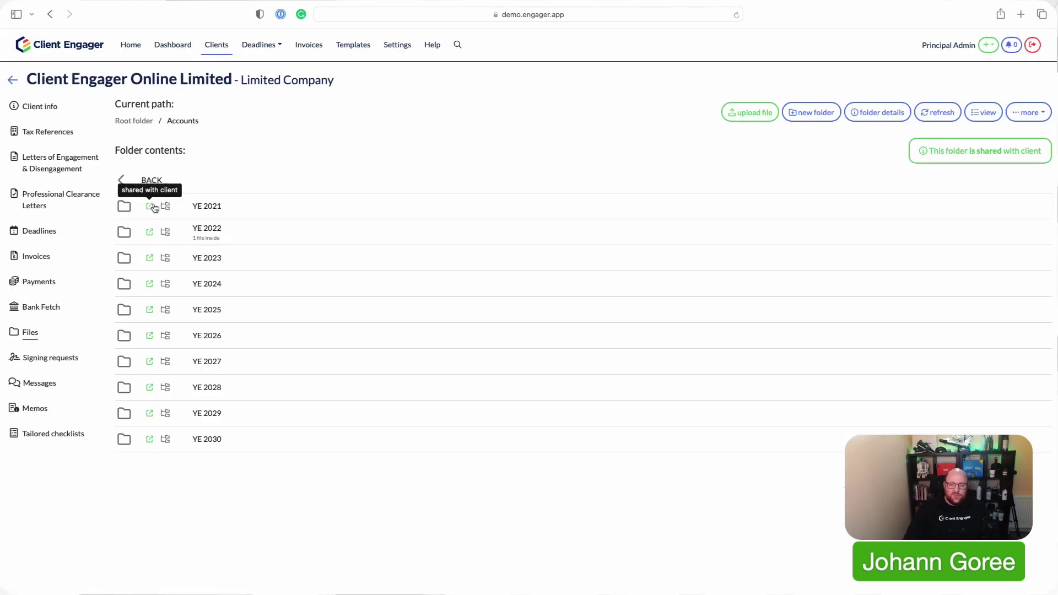